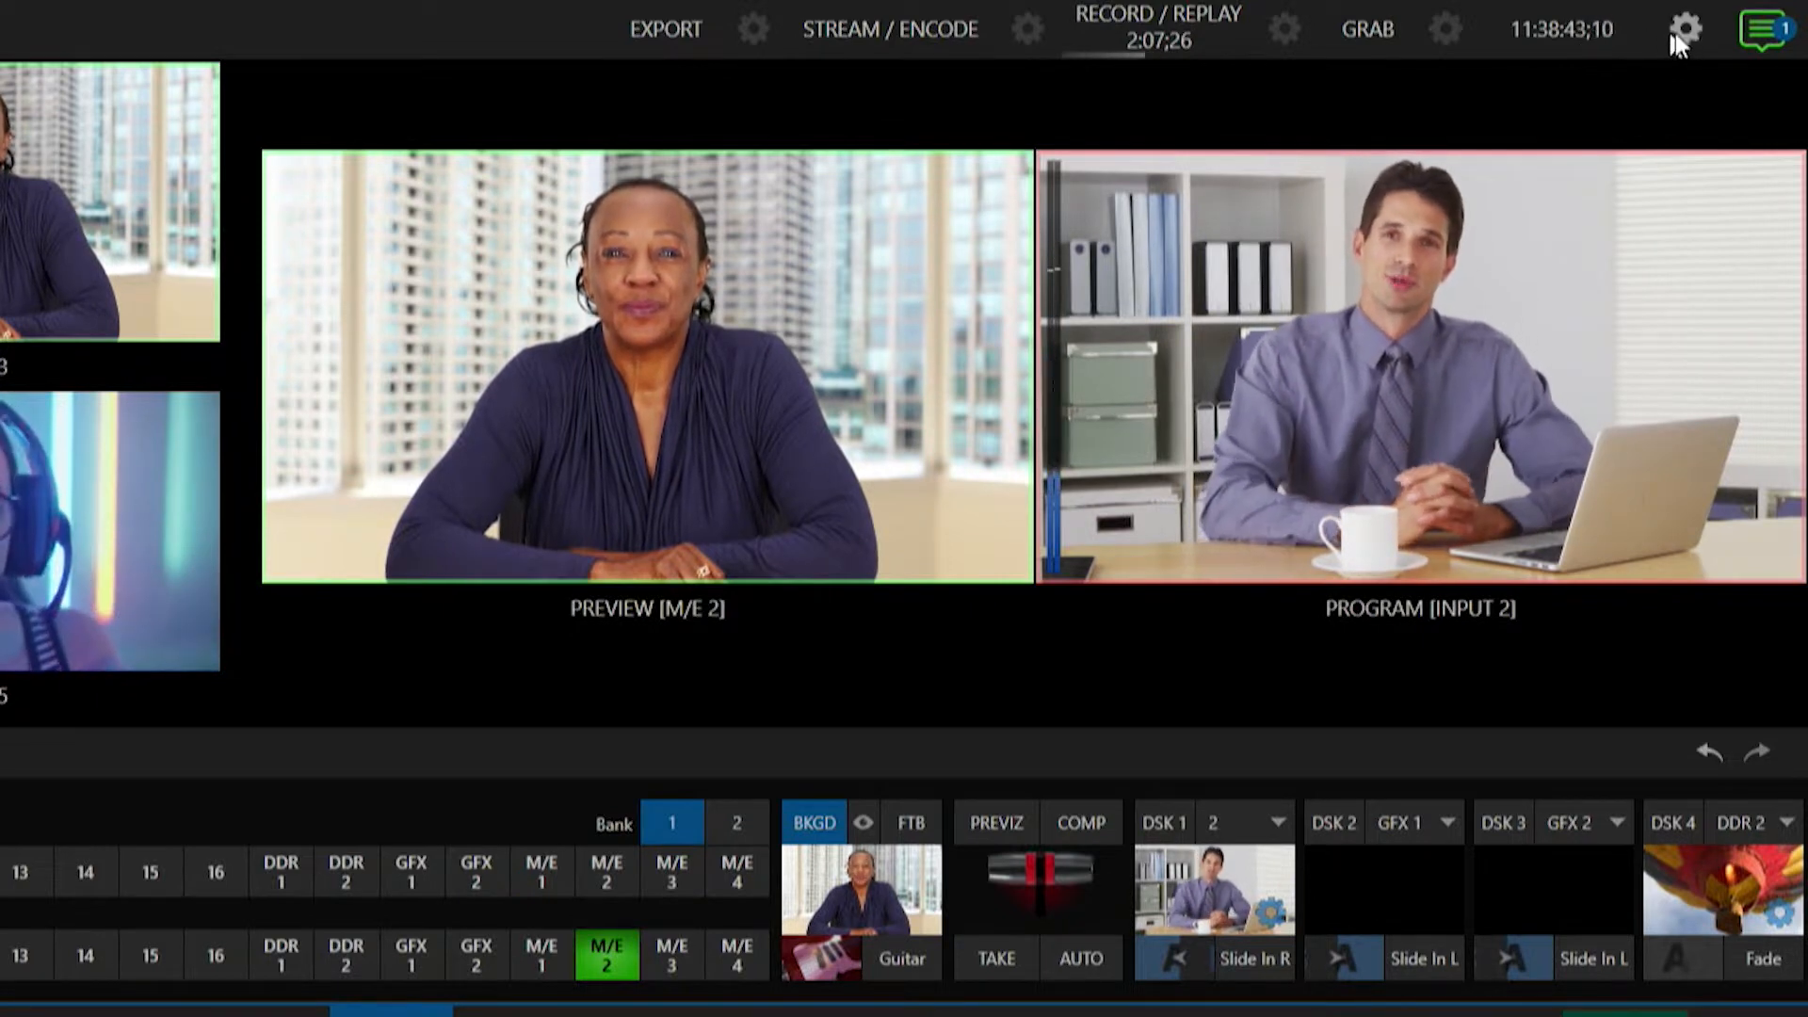
Enable the event Start time in the timecode configuration and set it to 11:41 AM.
key(ctrl)
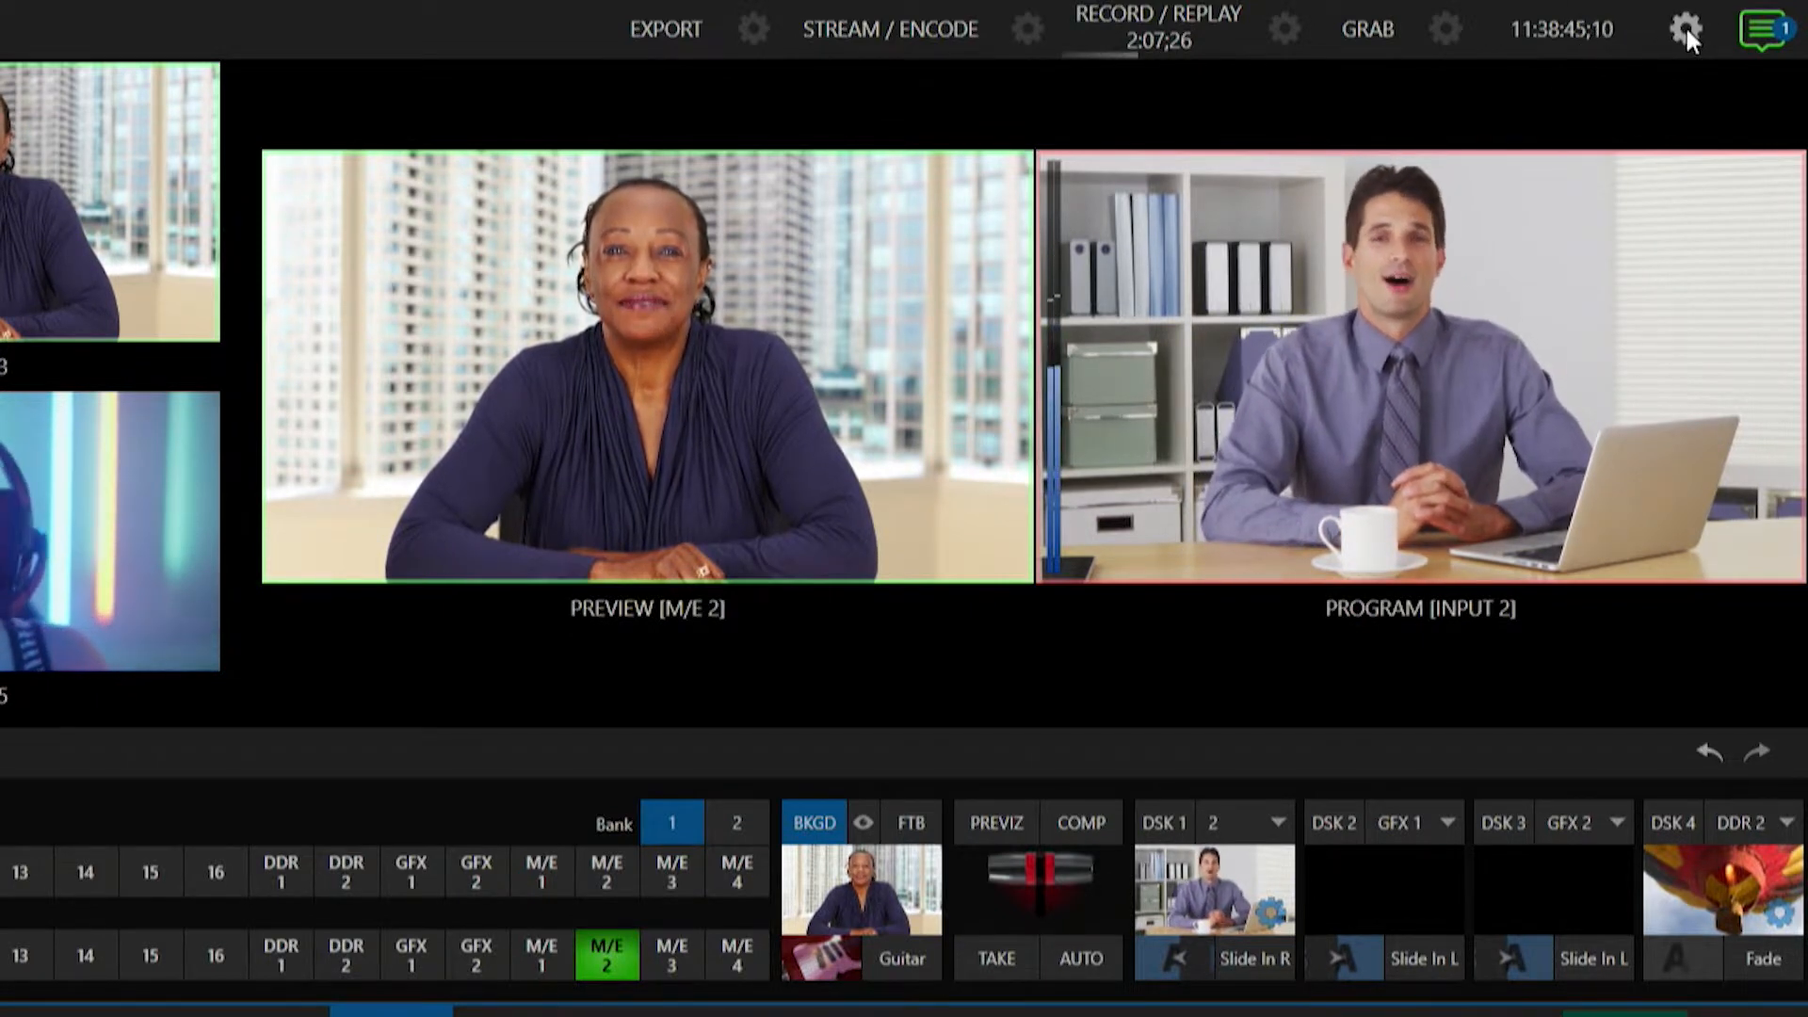
click(1686, 25)
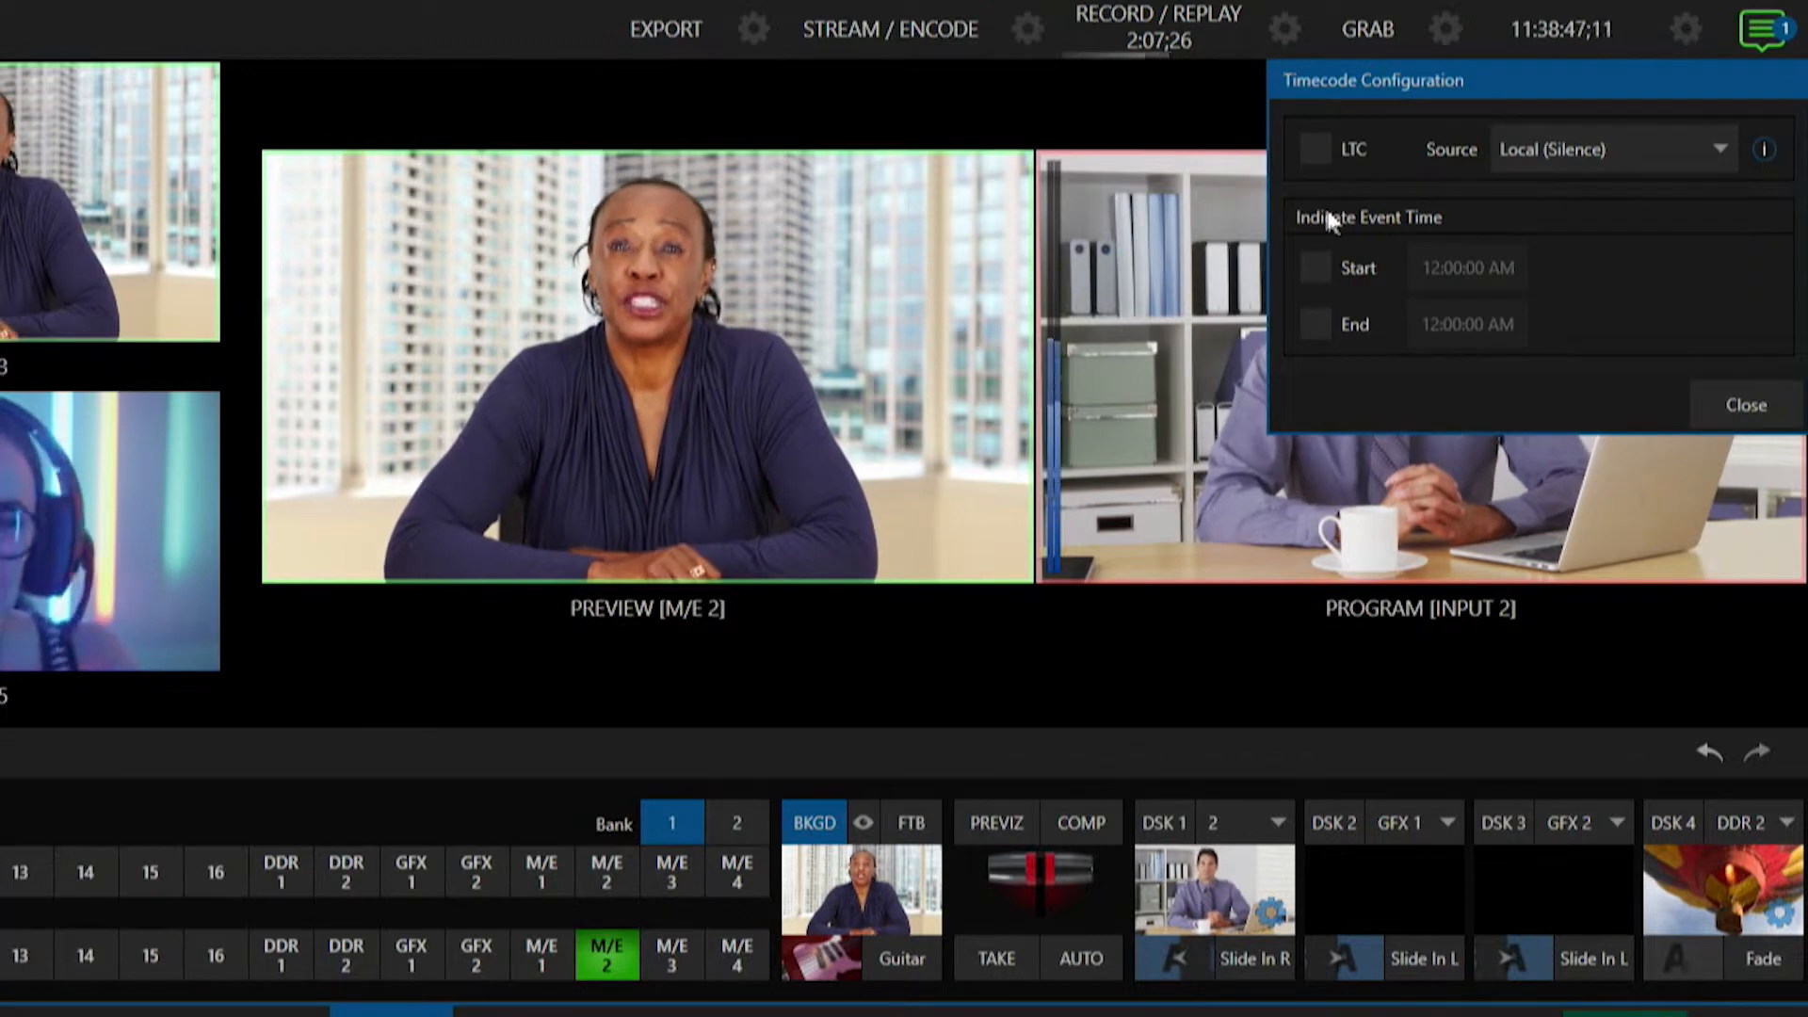
key(ctrl)
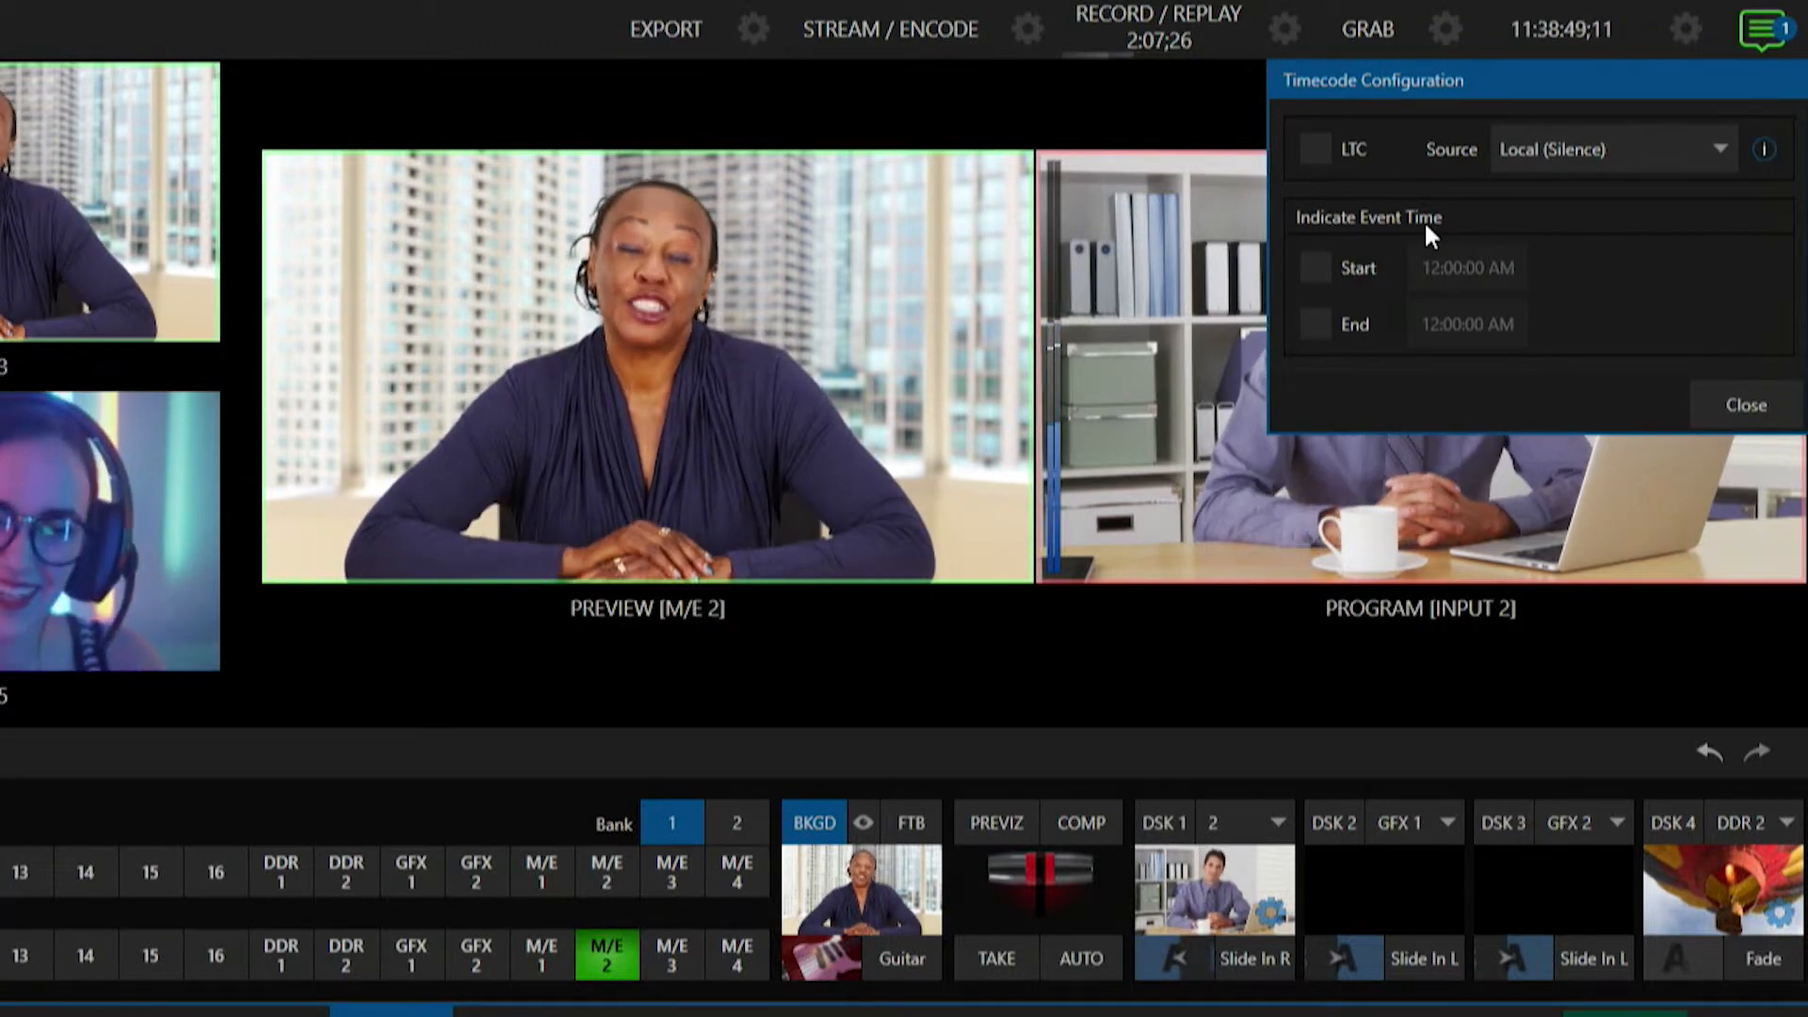
click(1316, 268)
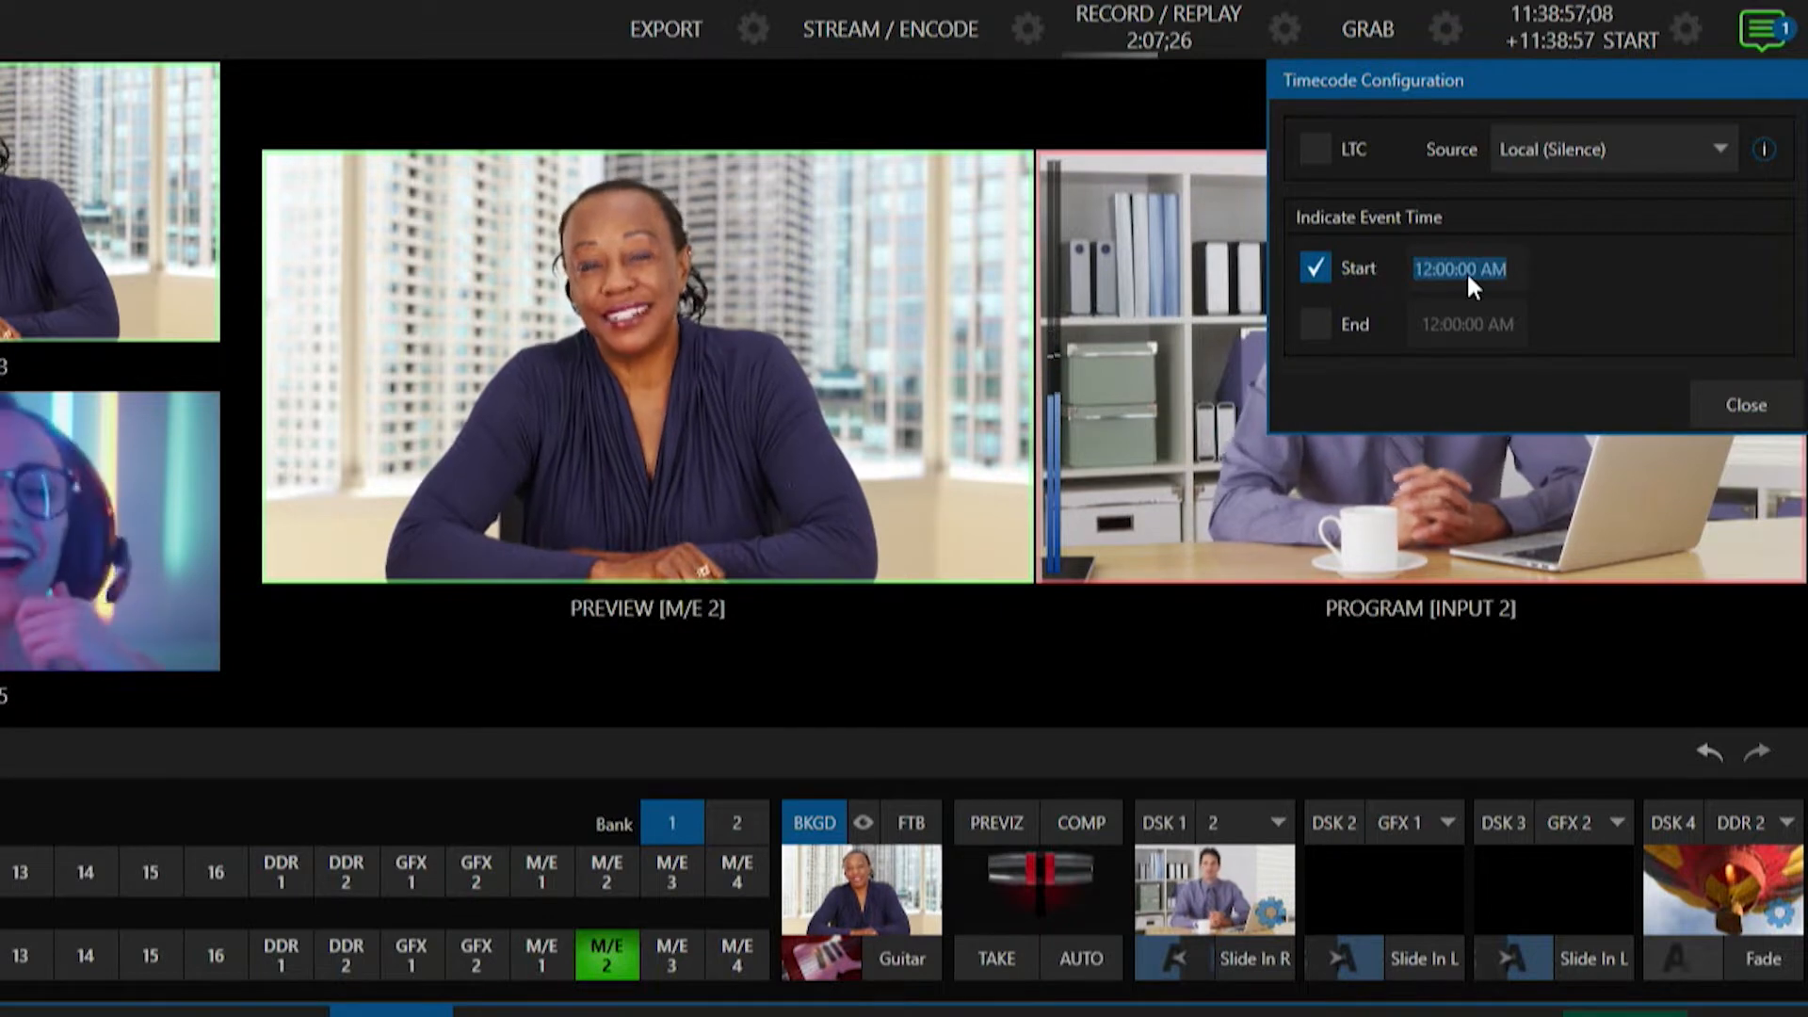
text(11)
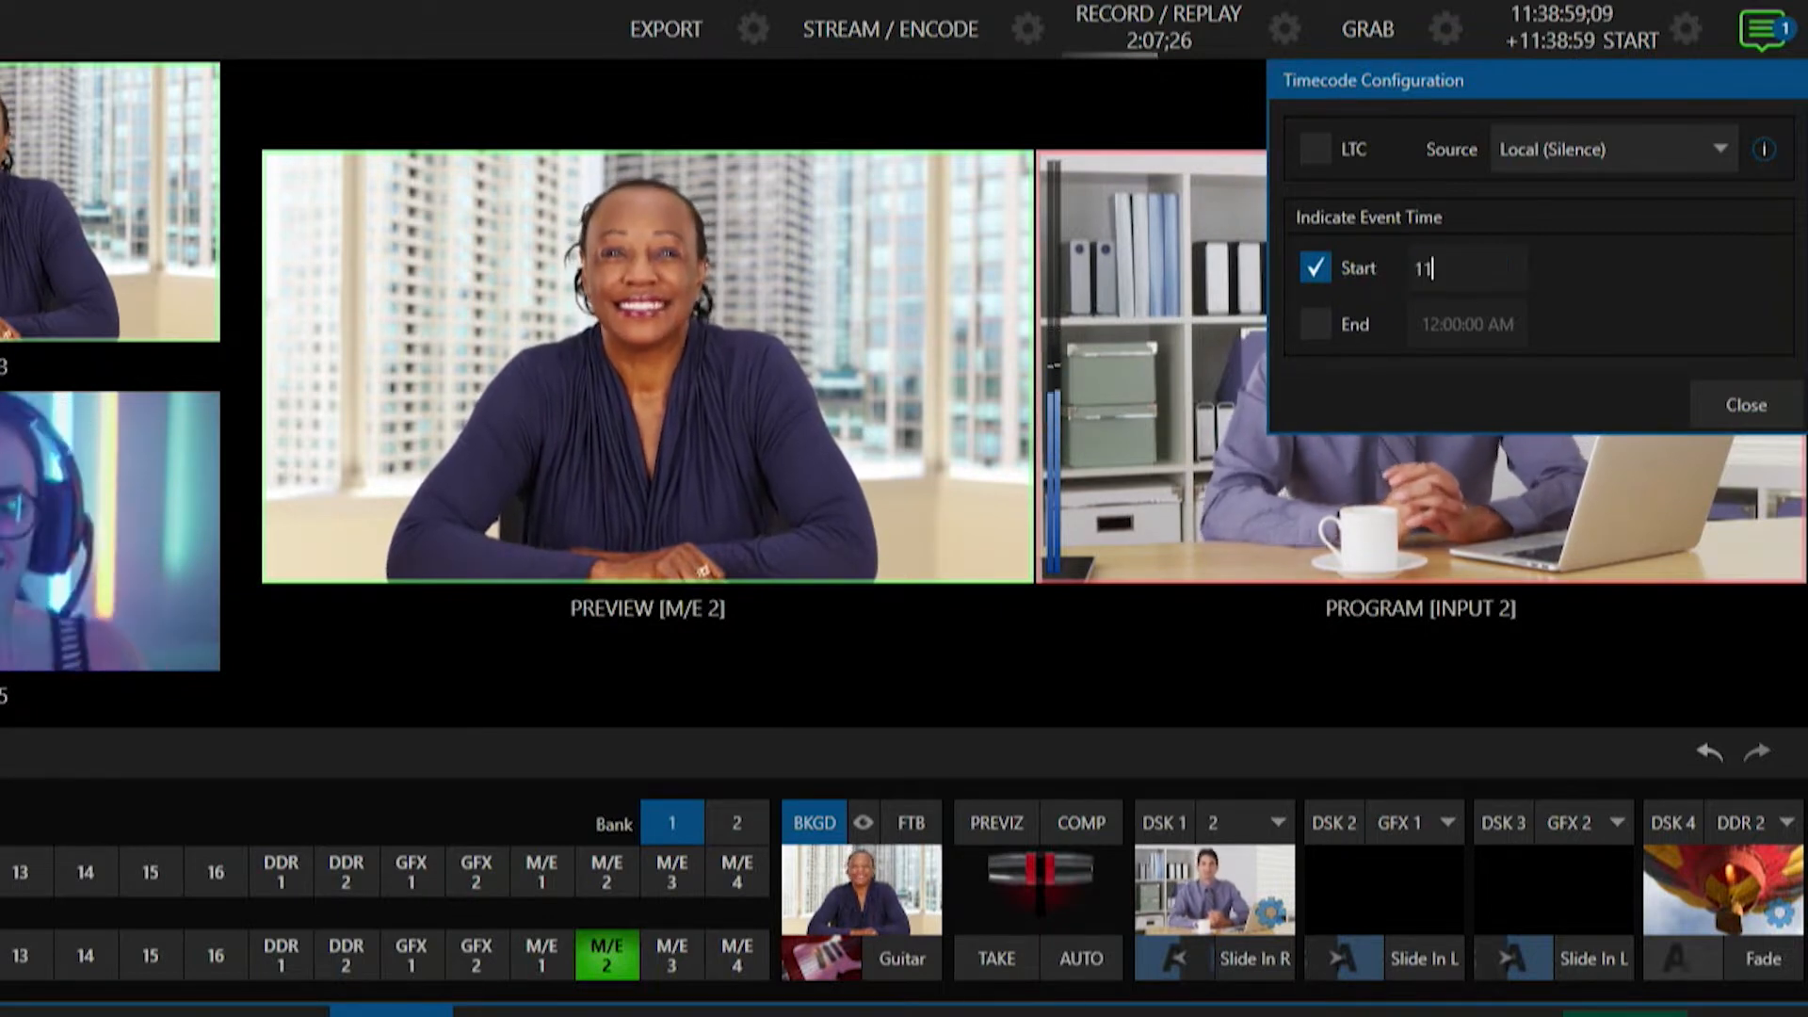
text(:41 am)
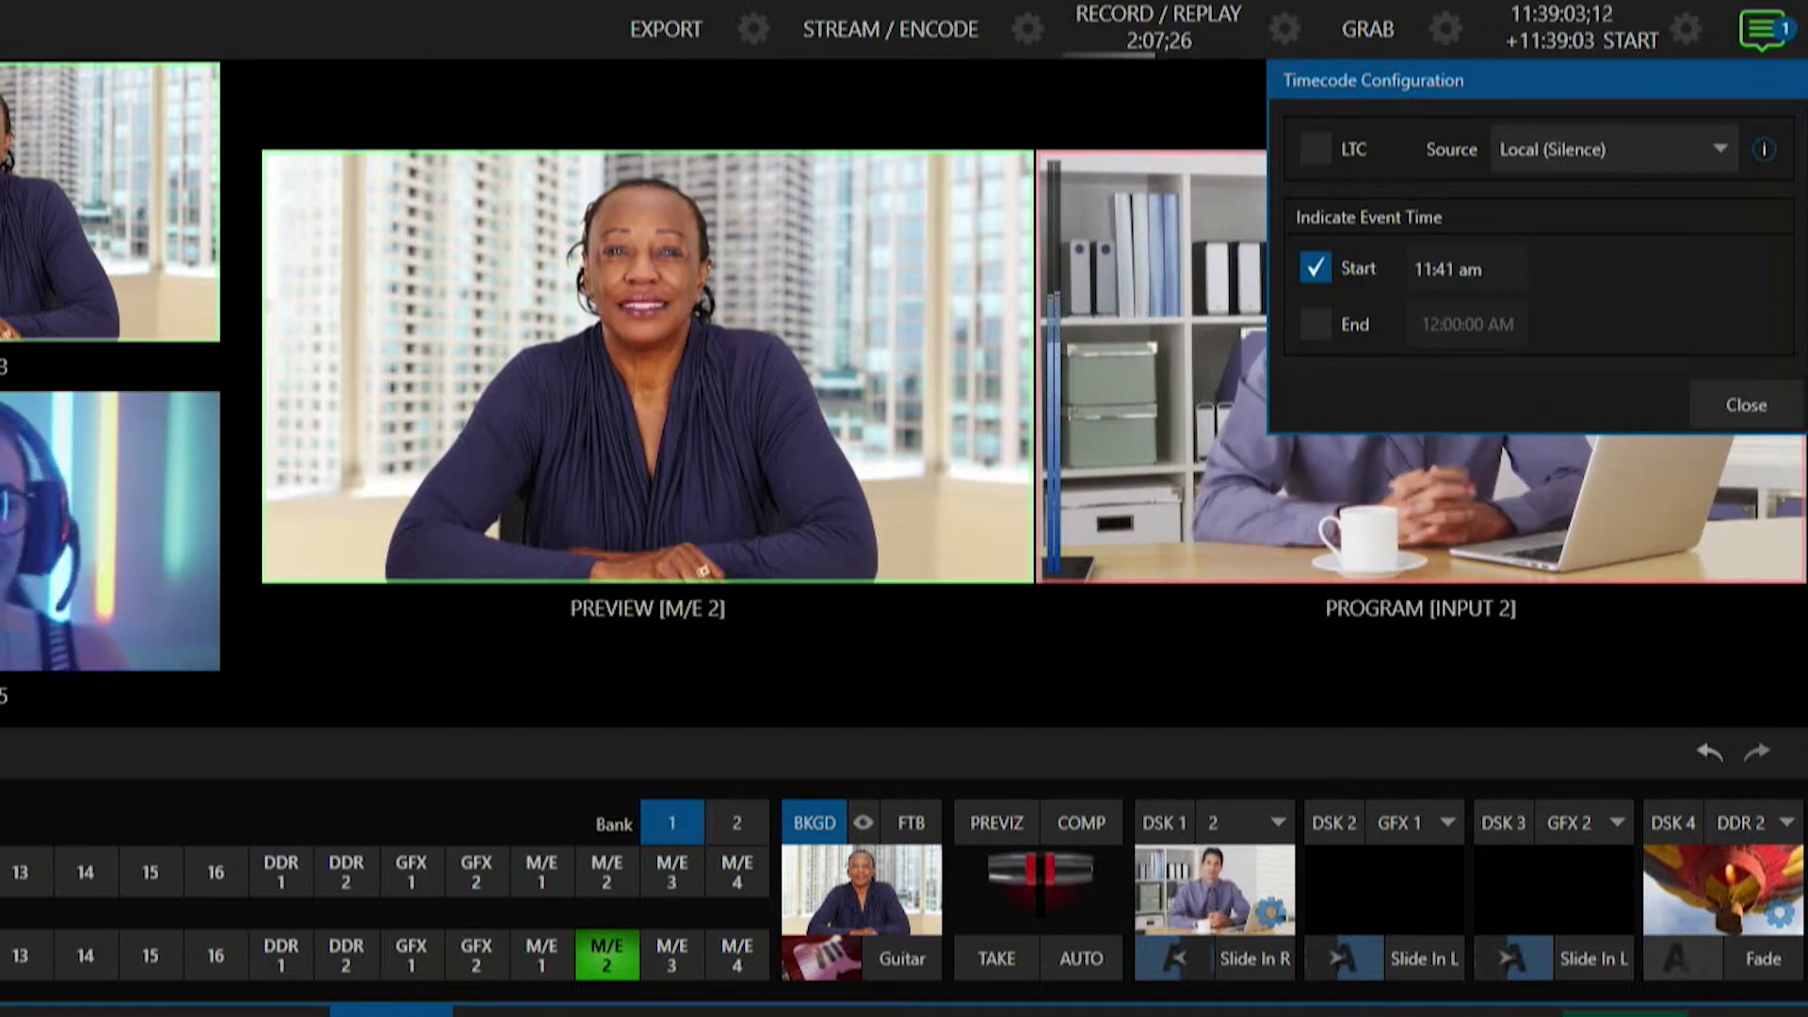
key(Return)
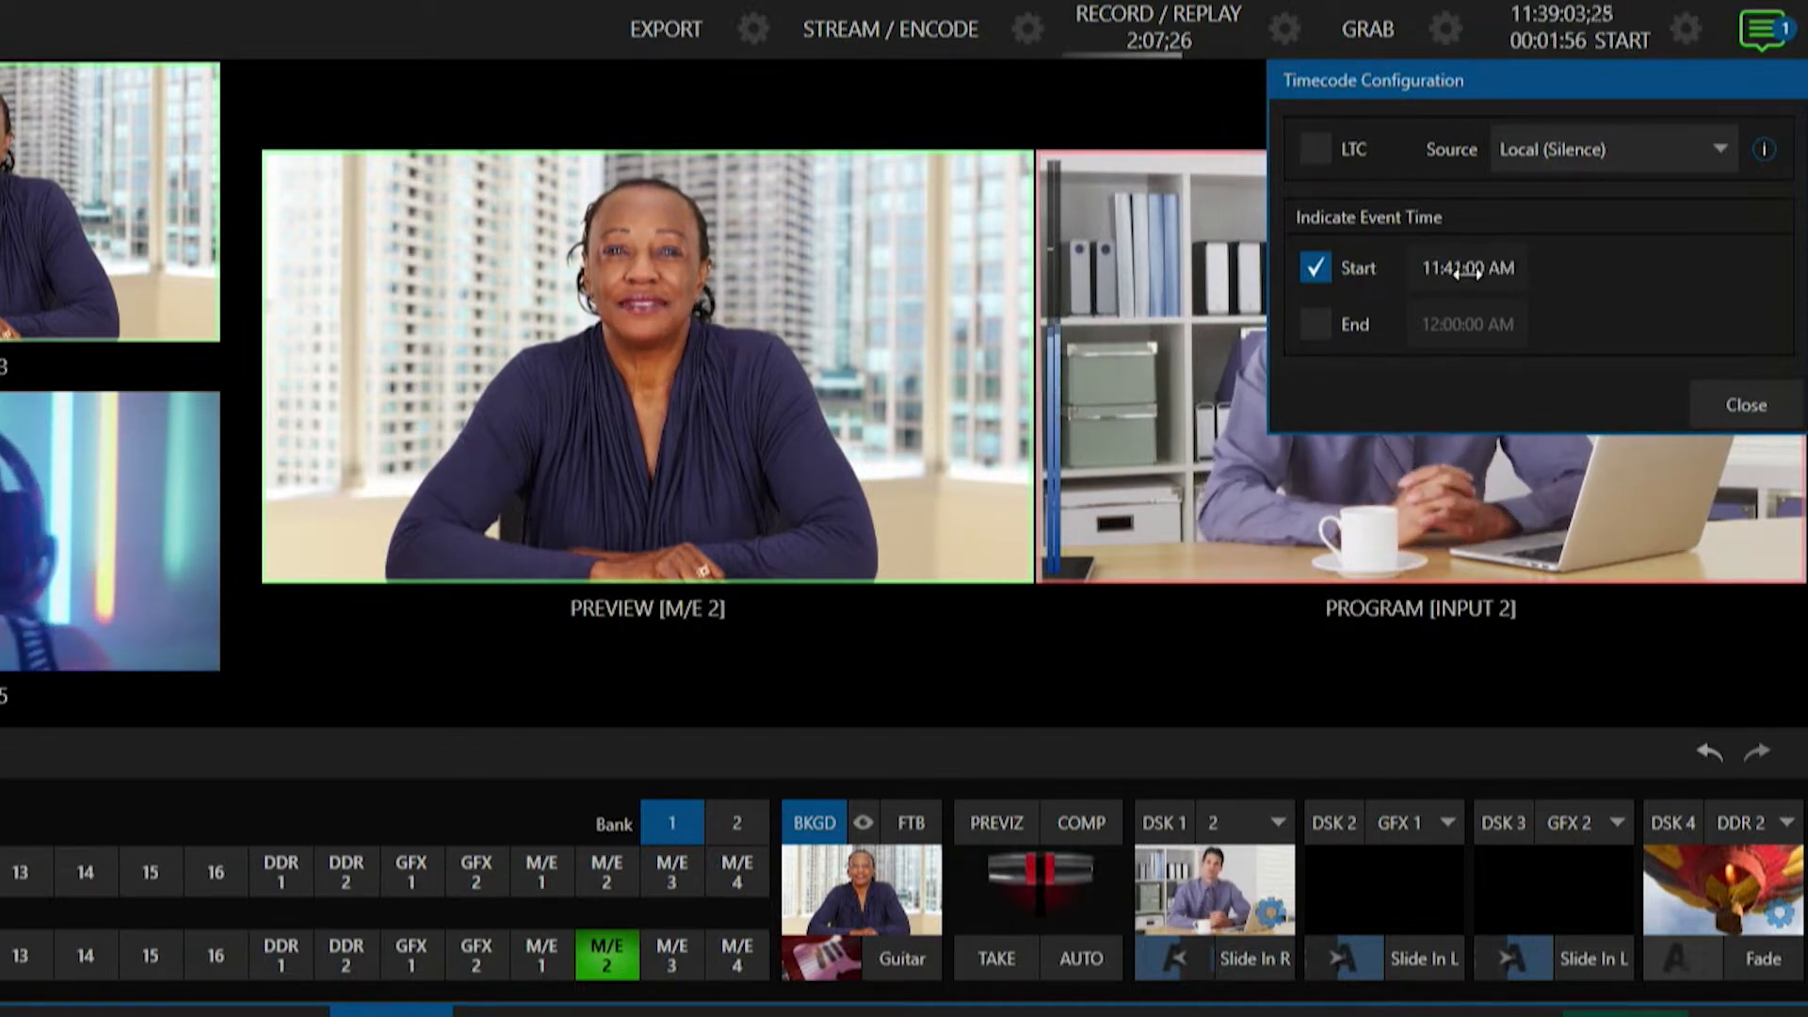
click(1744, 405)
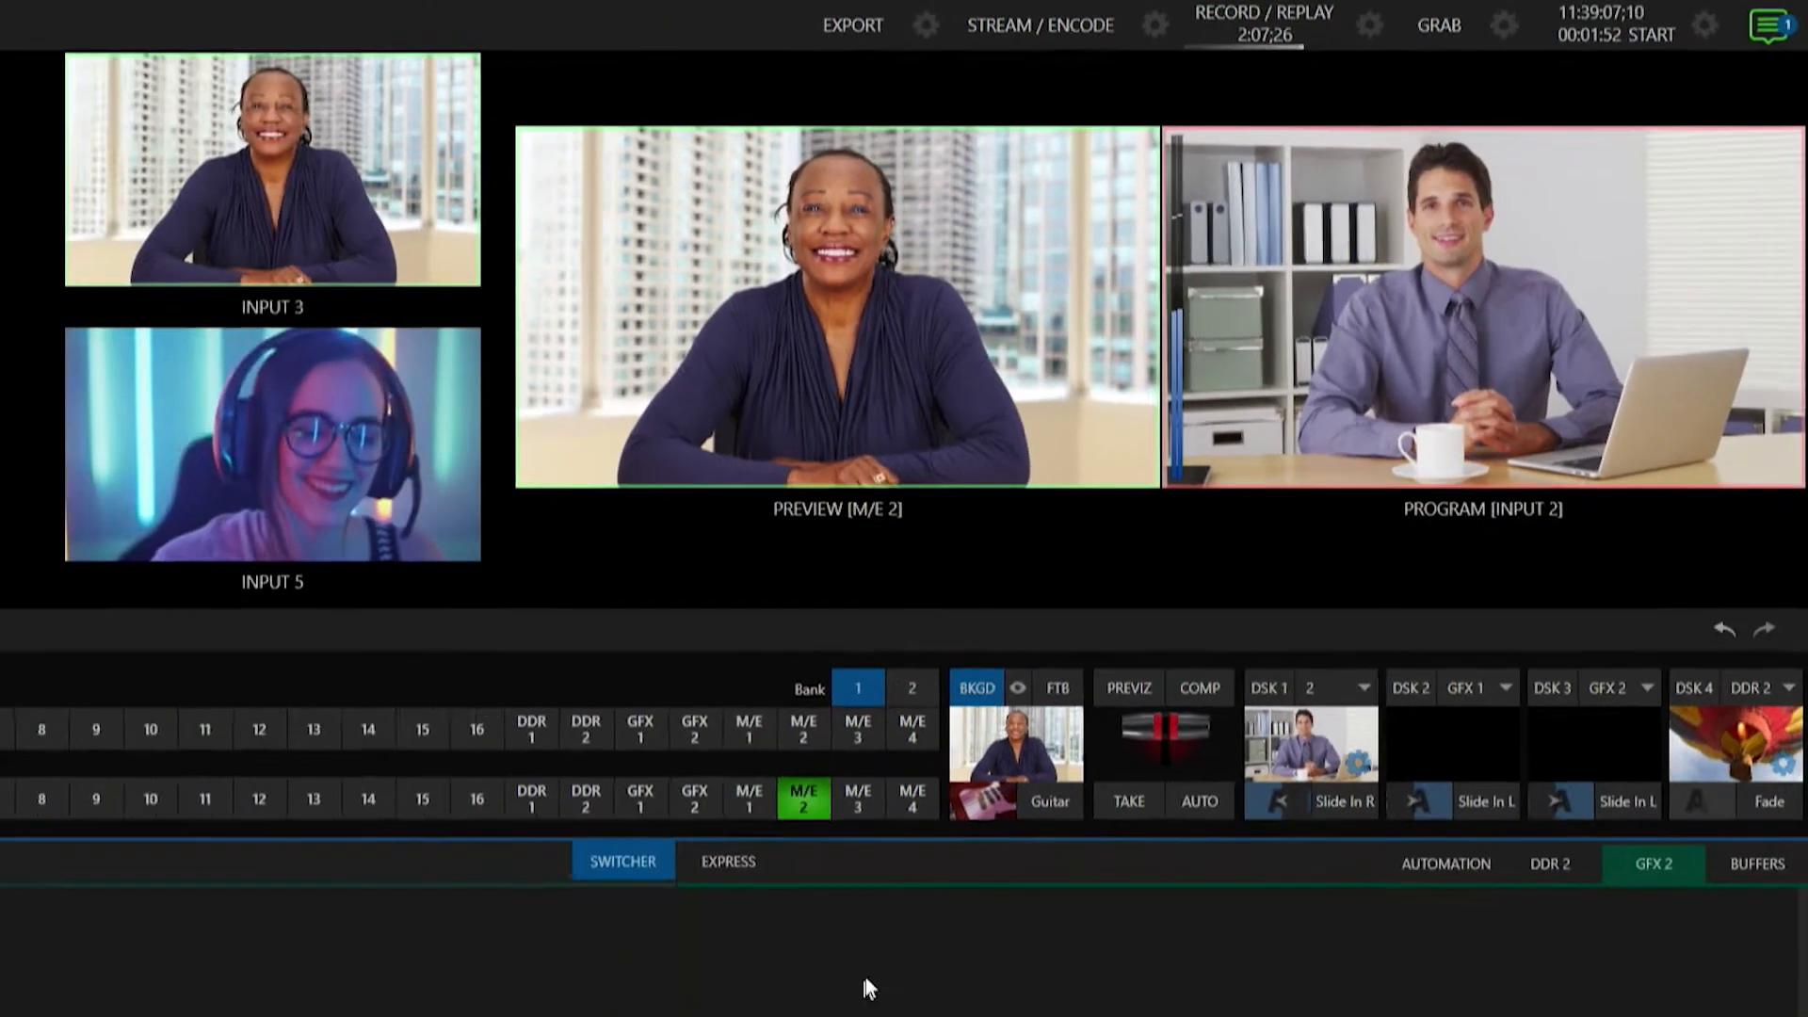
Load the Electra Blue 003 title template into GFX 2 and bring it on air with DSK 3.
double_click(866, 985)
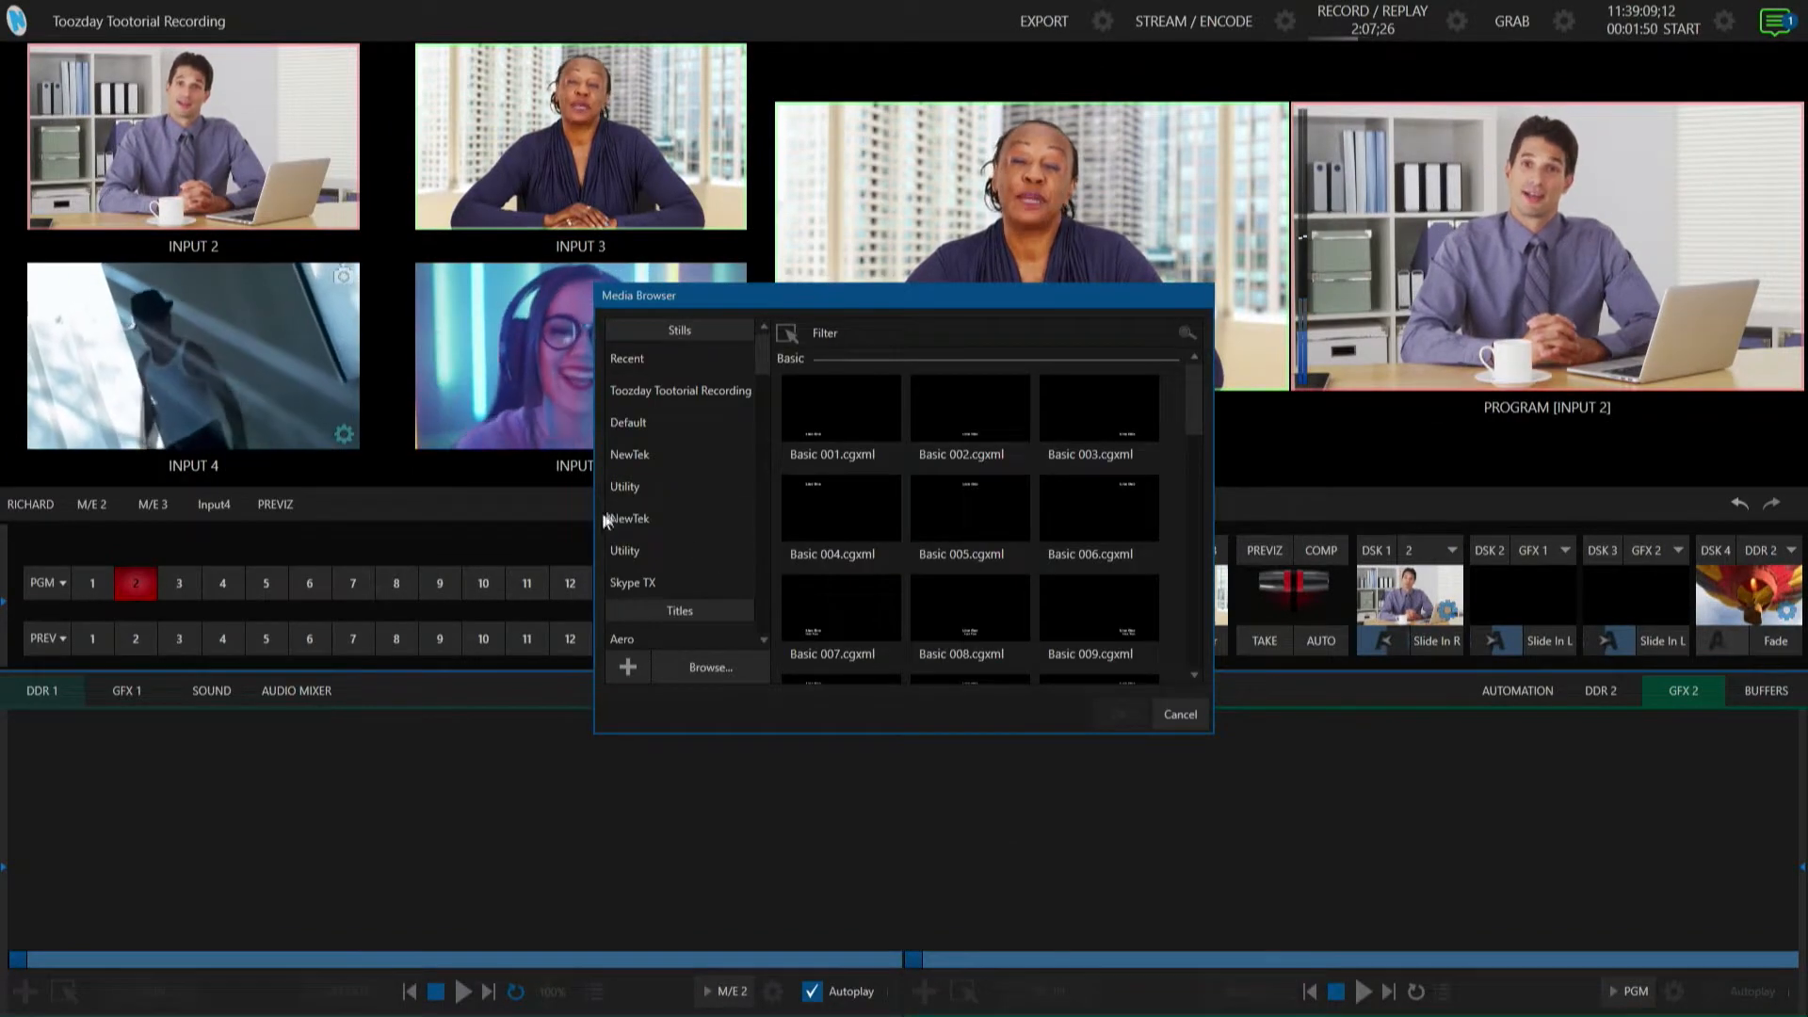
scroll(688, 545, down, 5)
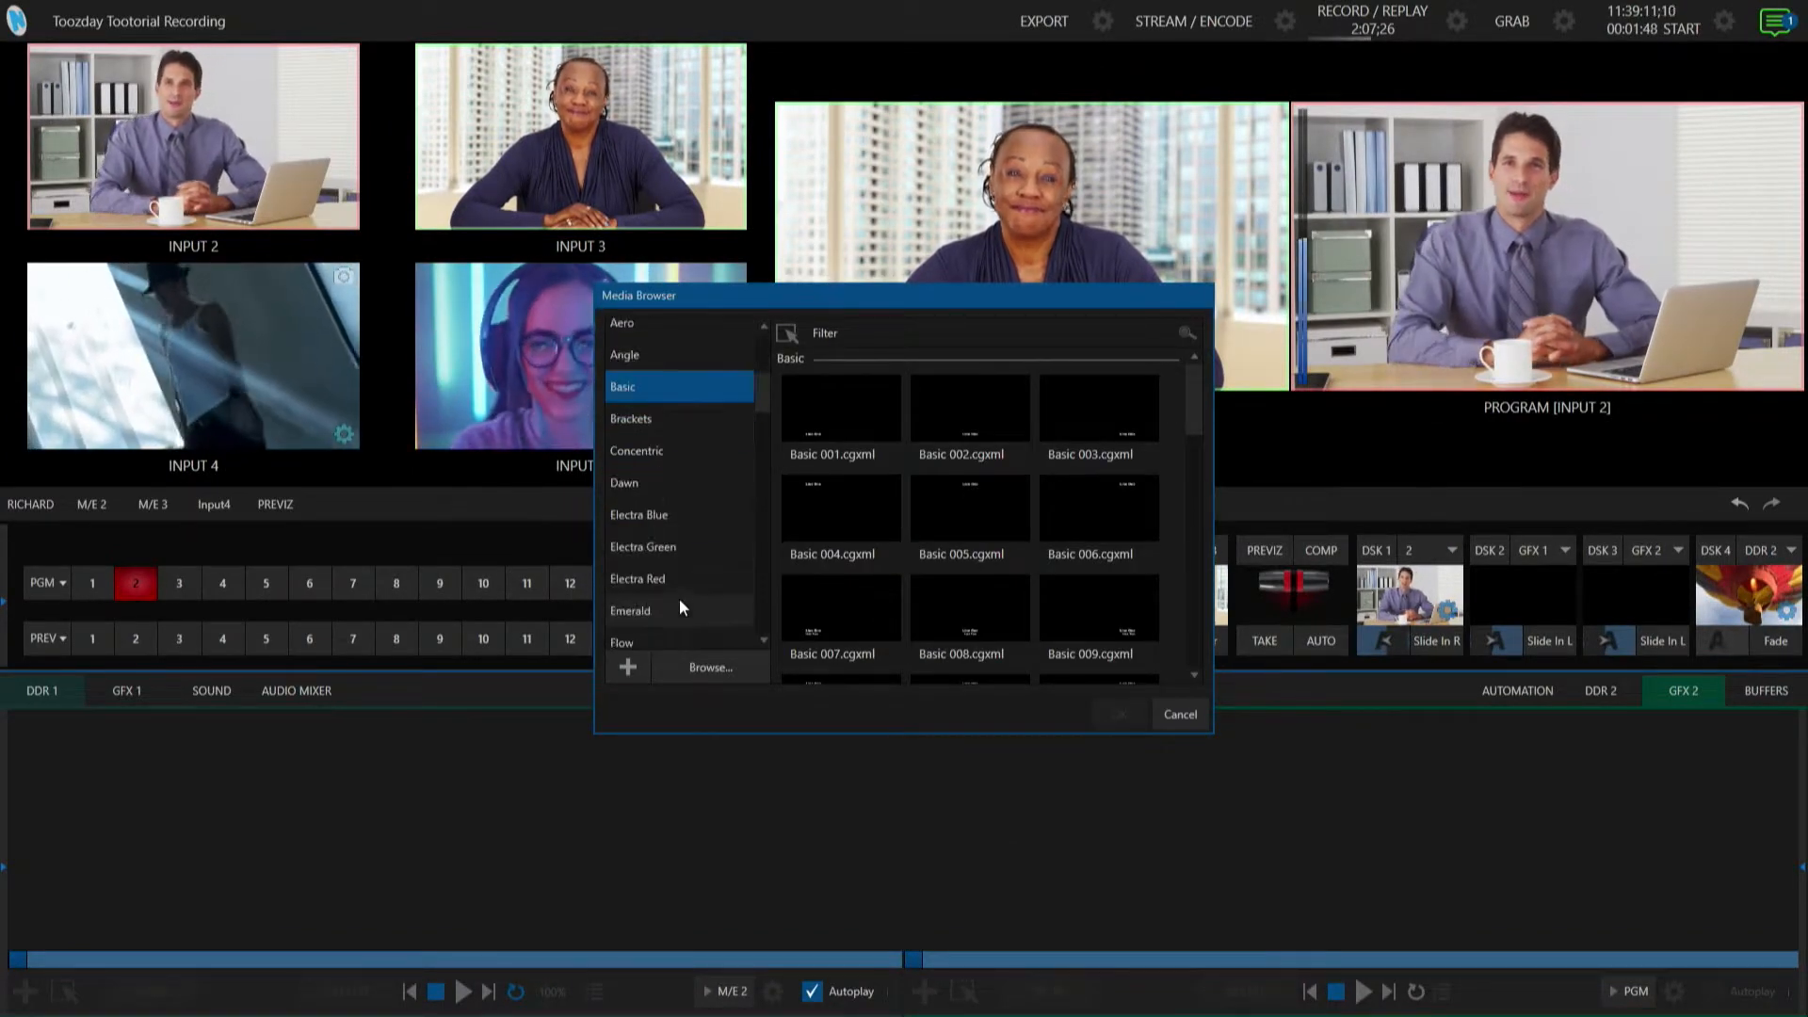
scroll(679, 601, down, 4)
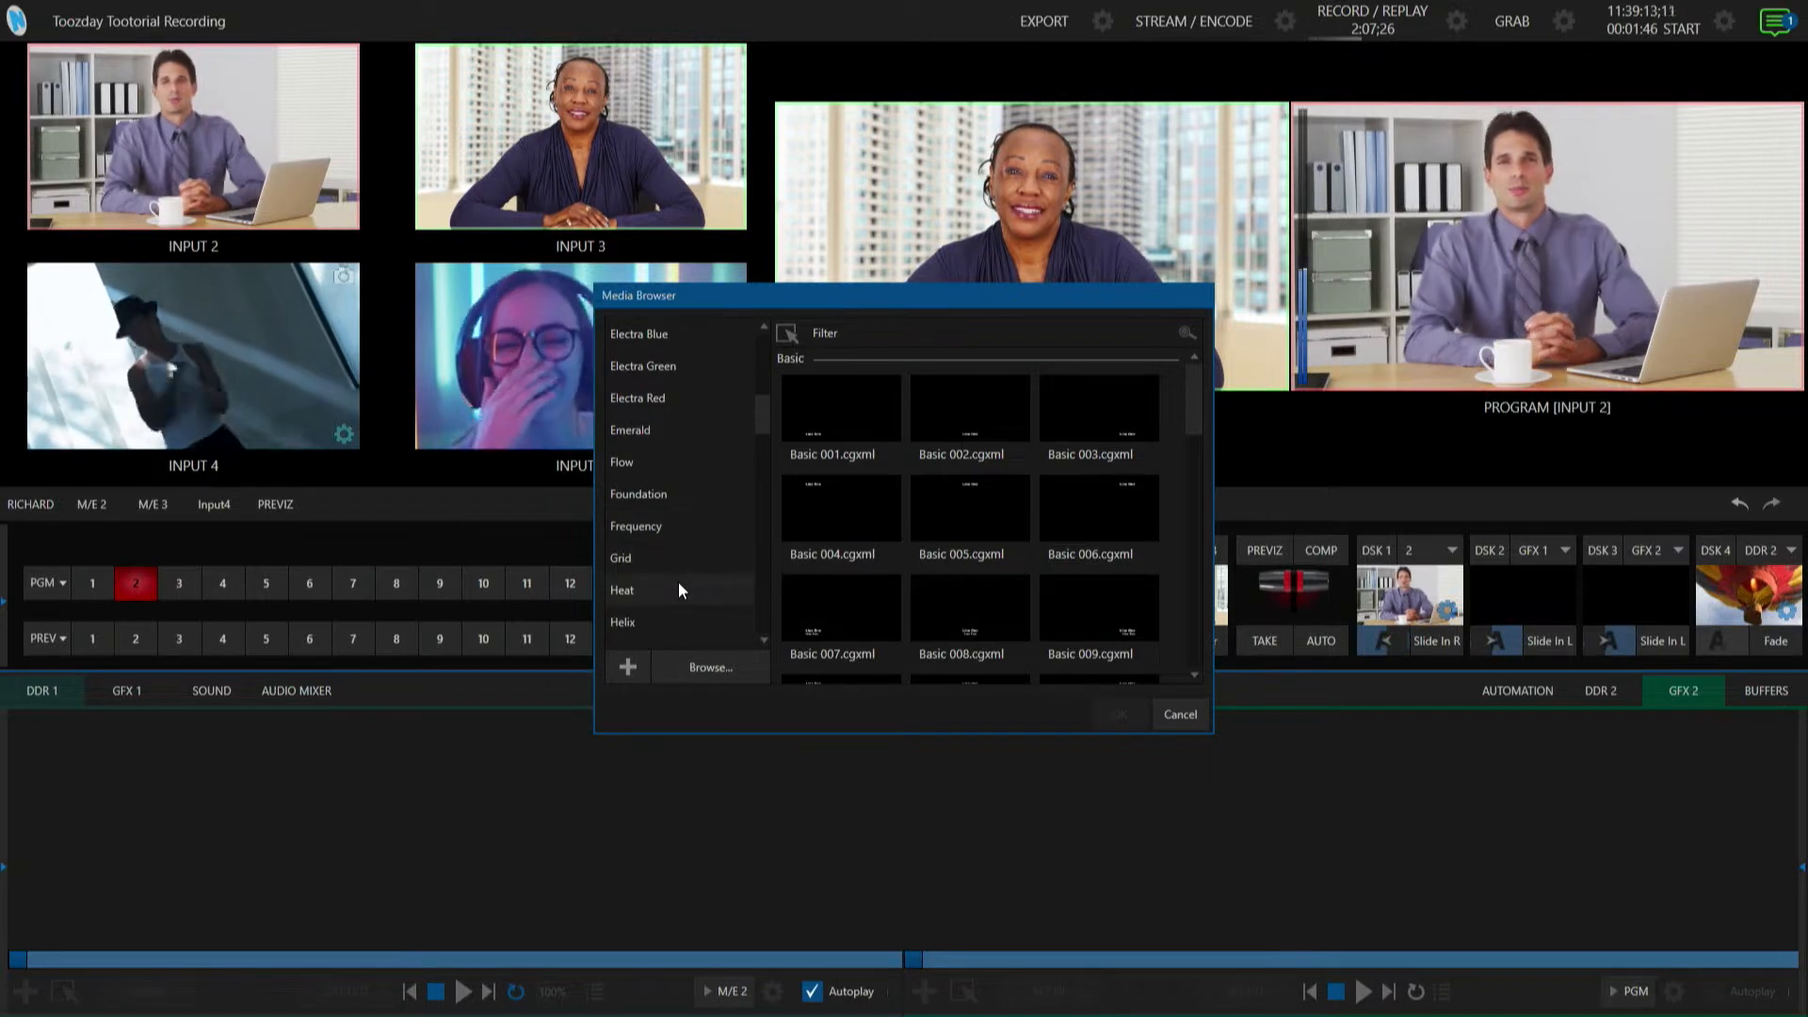
click(672, 333)
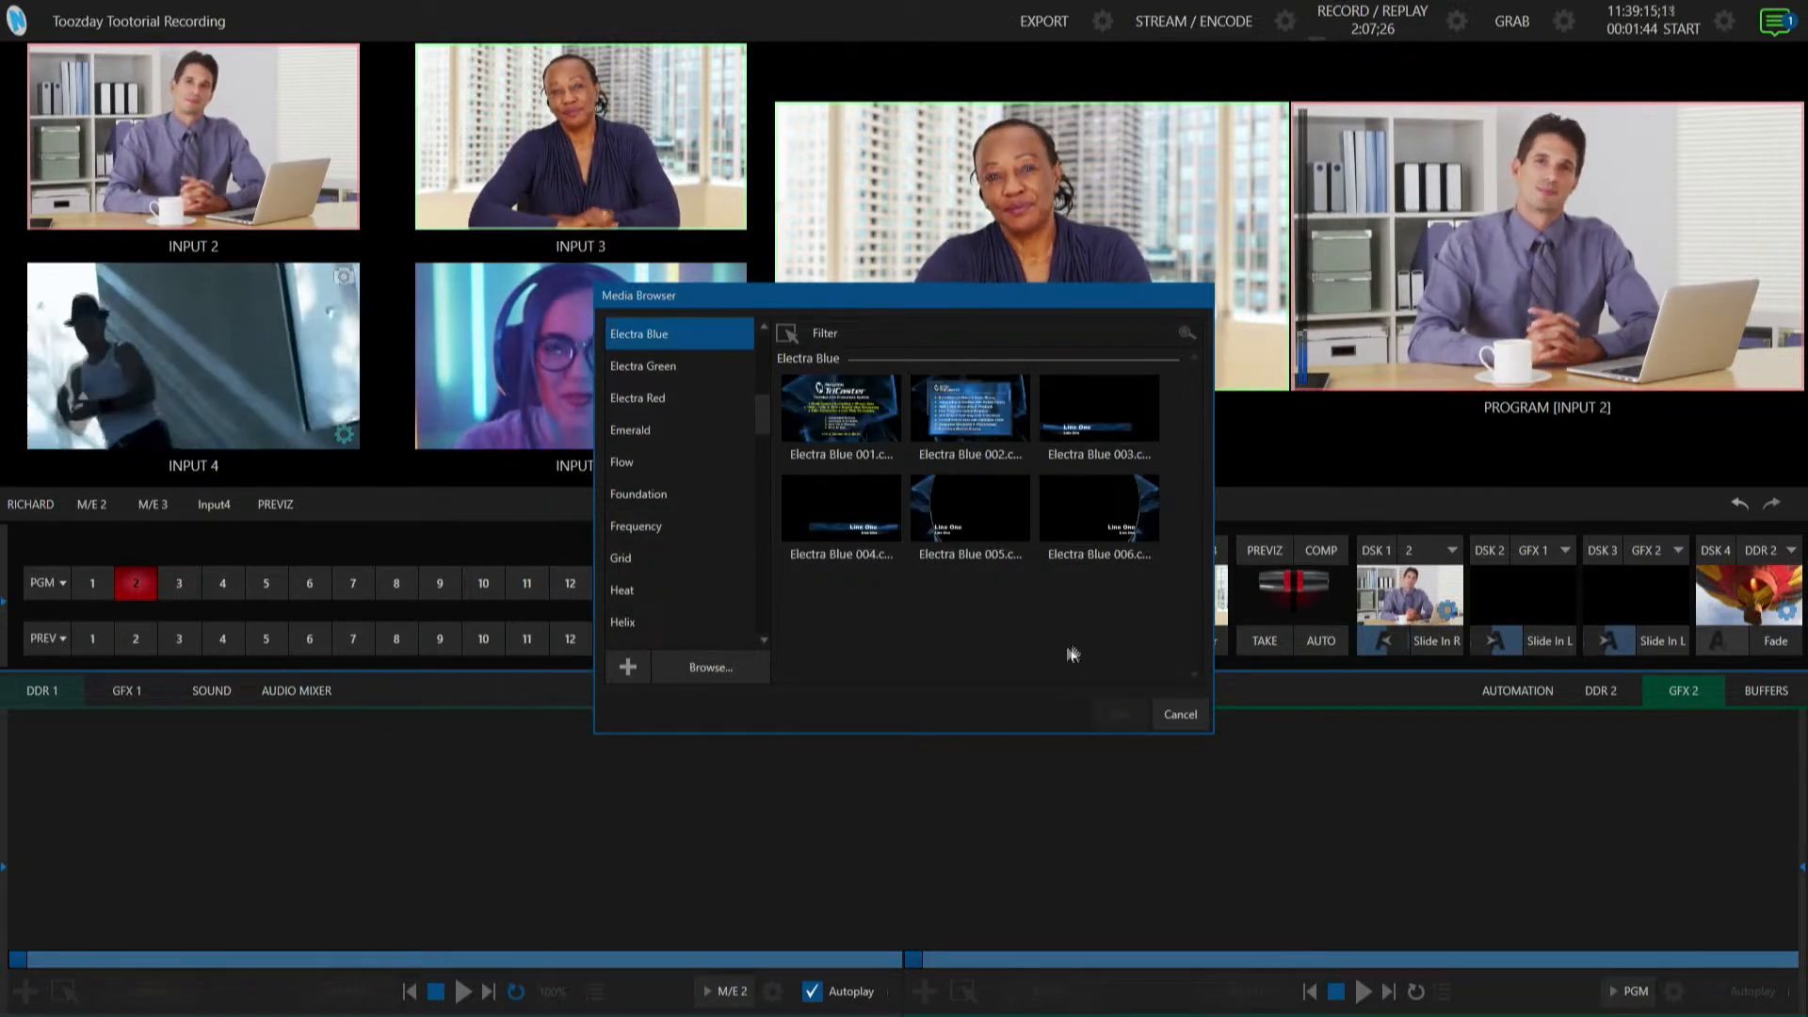
click(1079, 415)
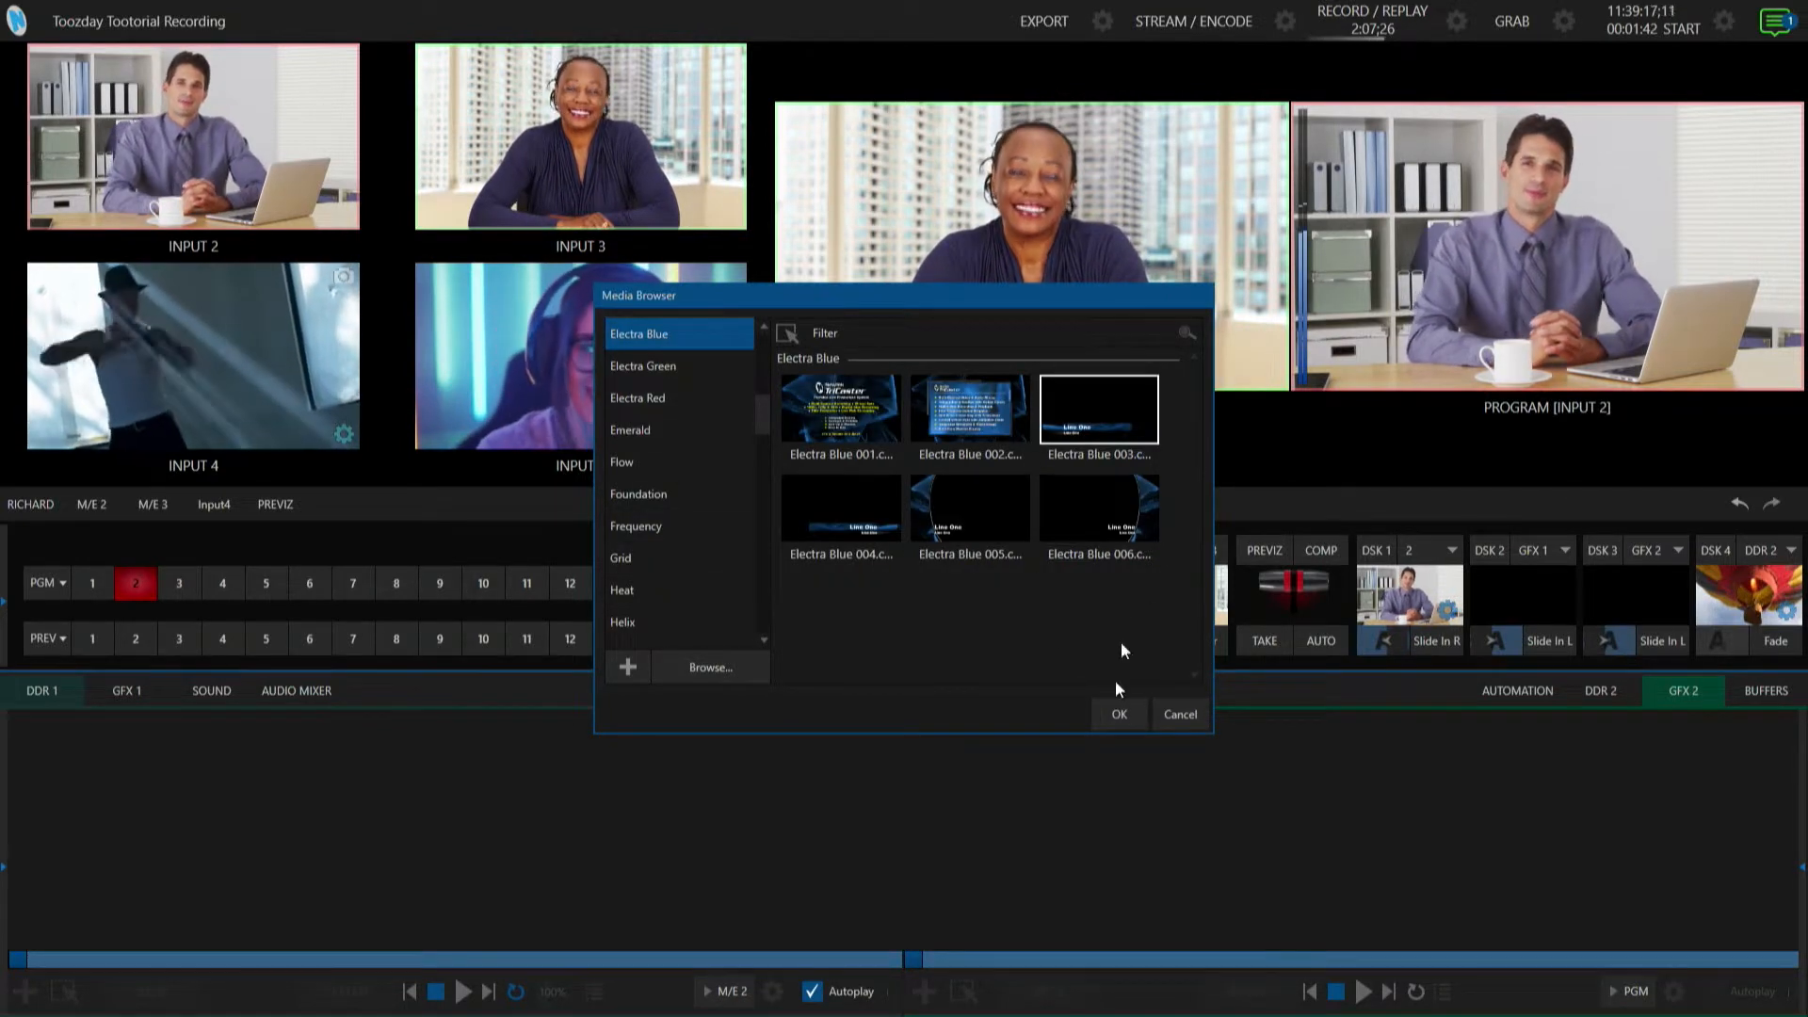
click(1118, 713)
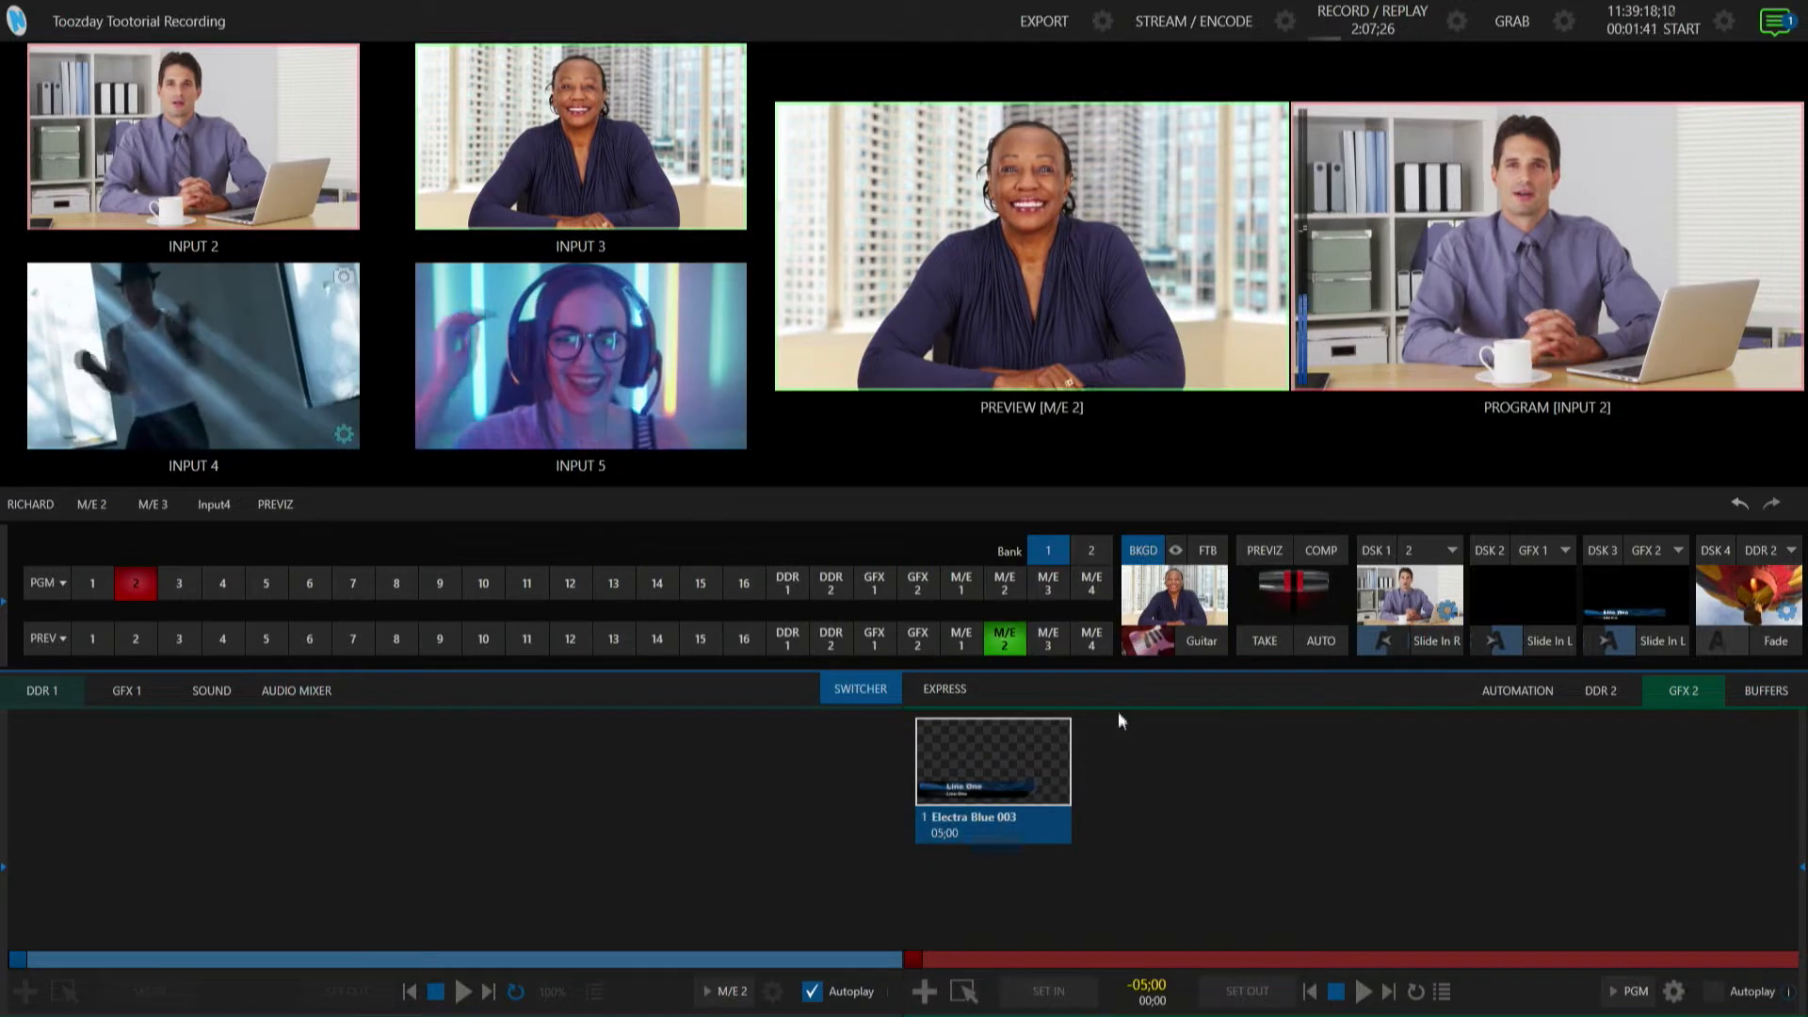
click(1661, 643)
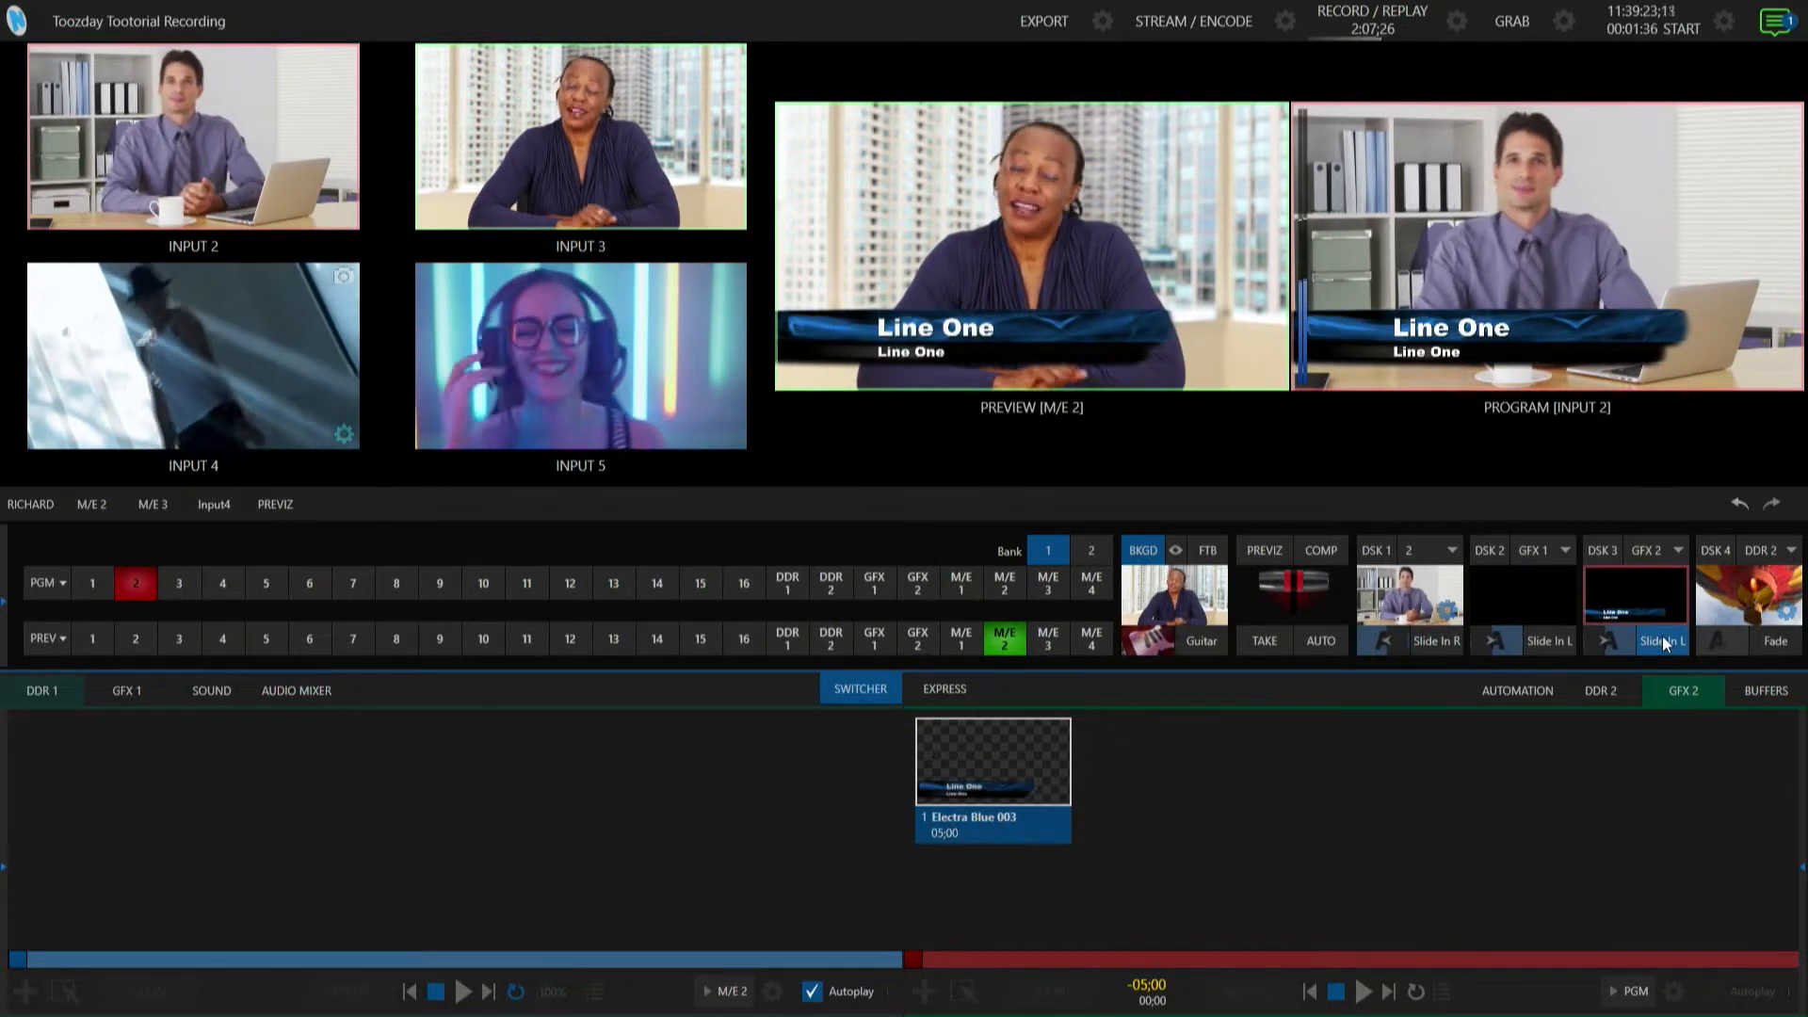
Open the title for editing and replace its top line with the %Next Event% variable.
click(986, 774)
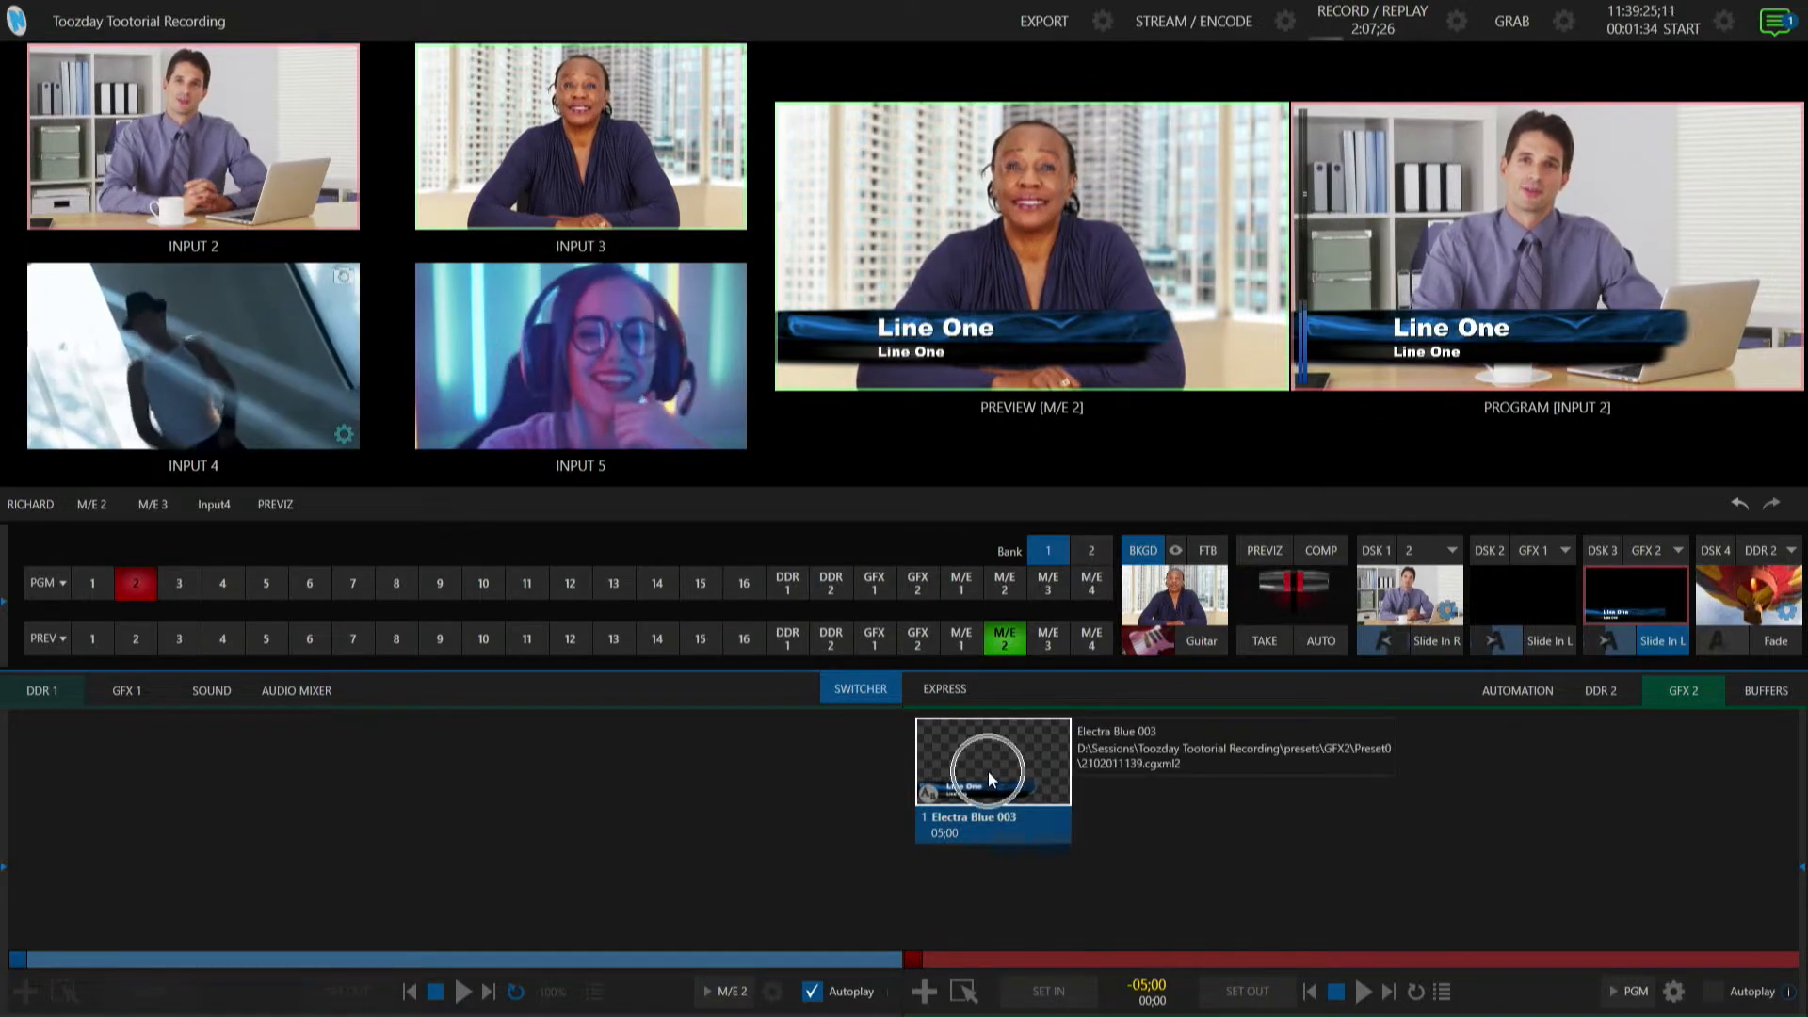
click(929, 792)
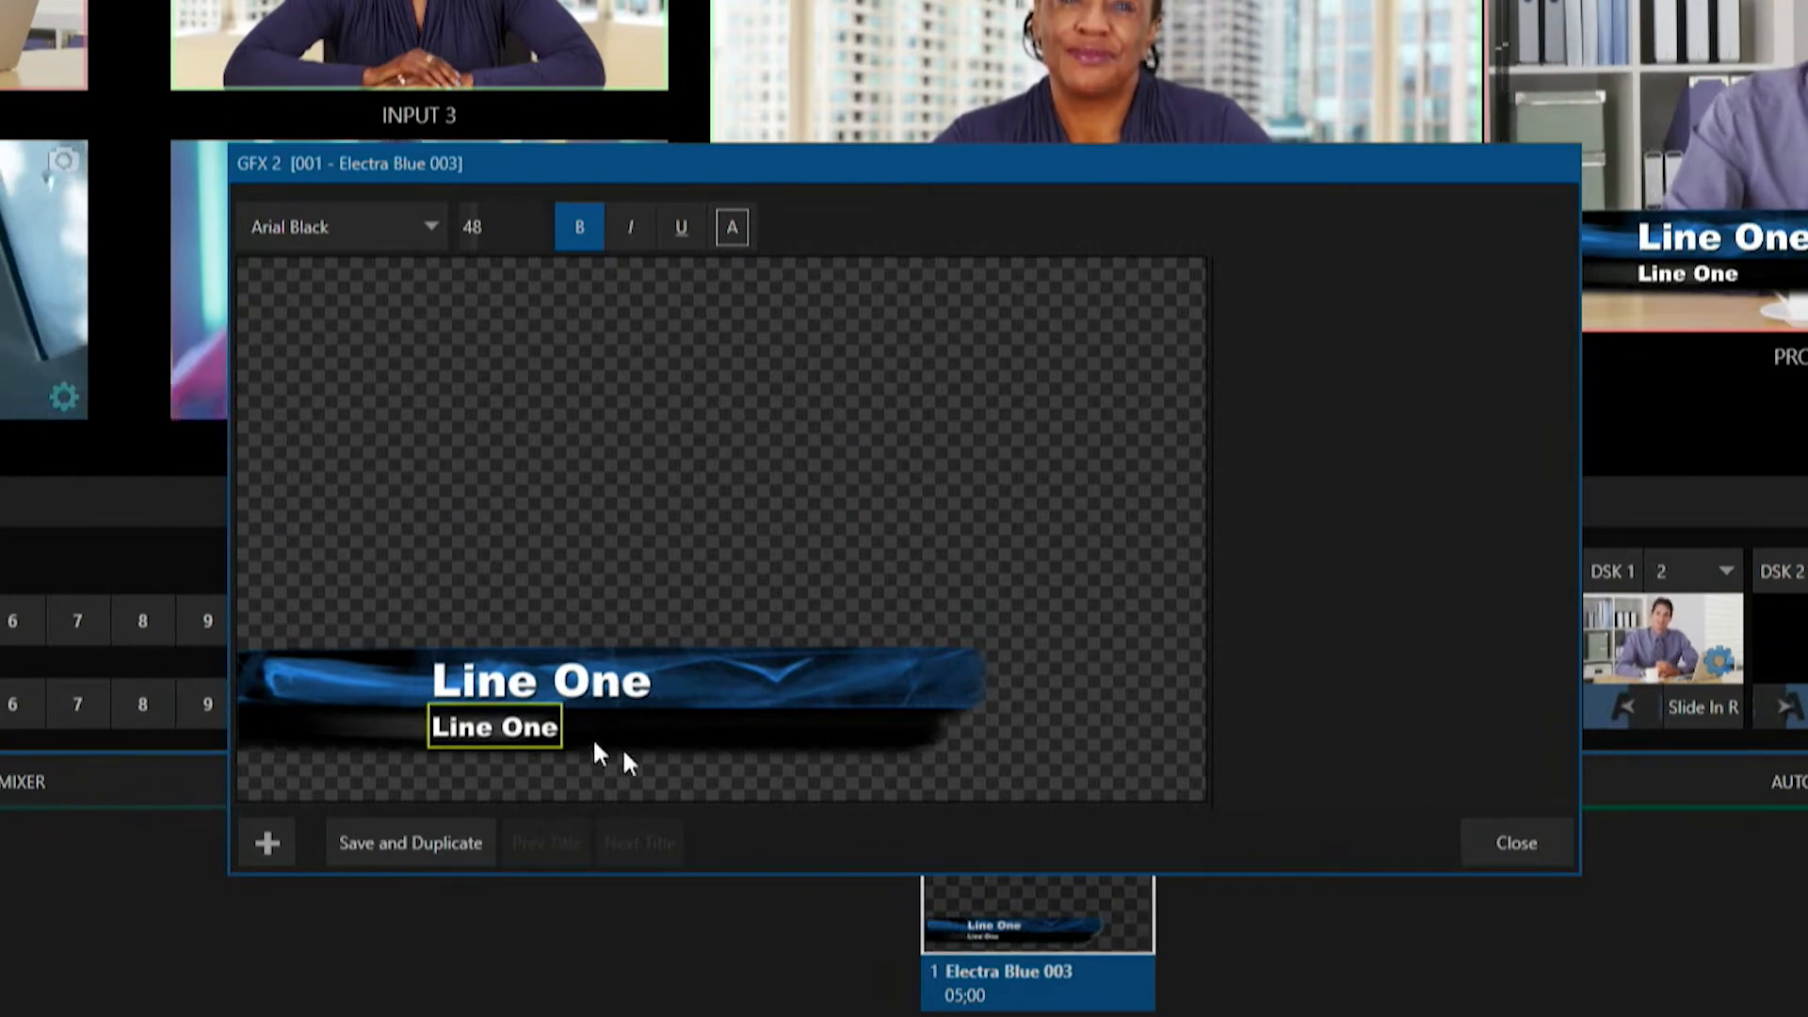
click(527, 670)
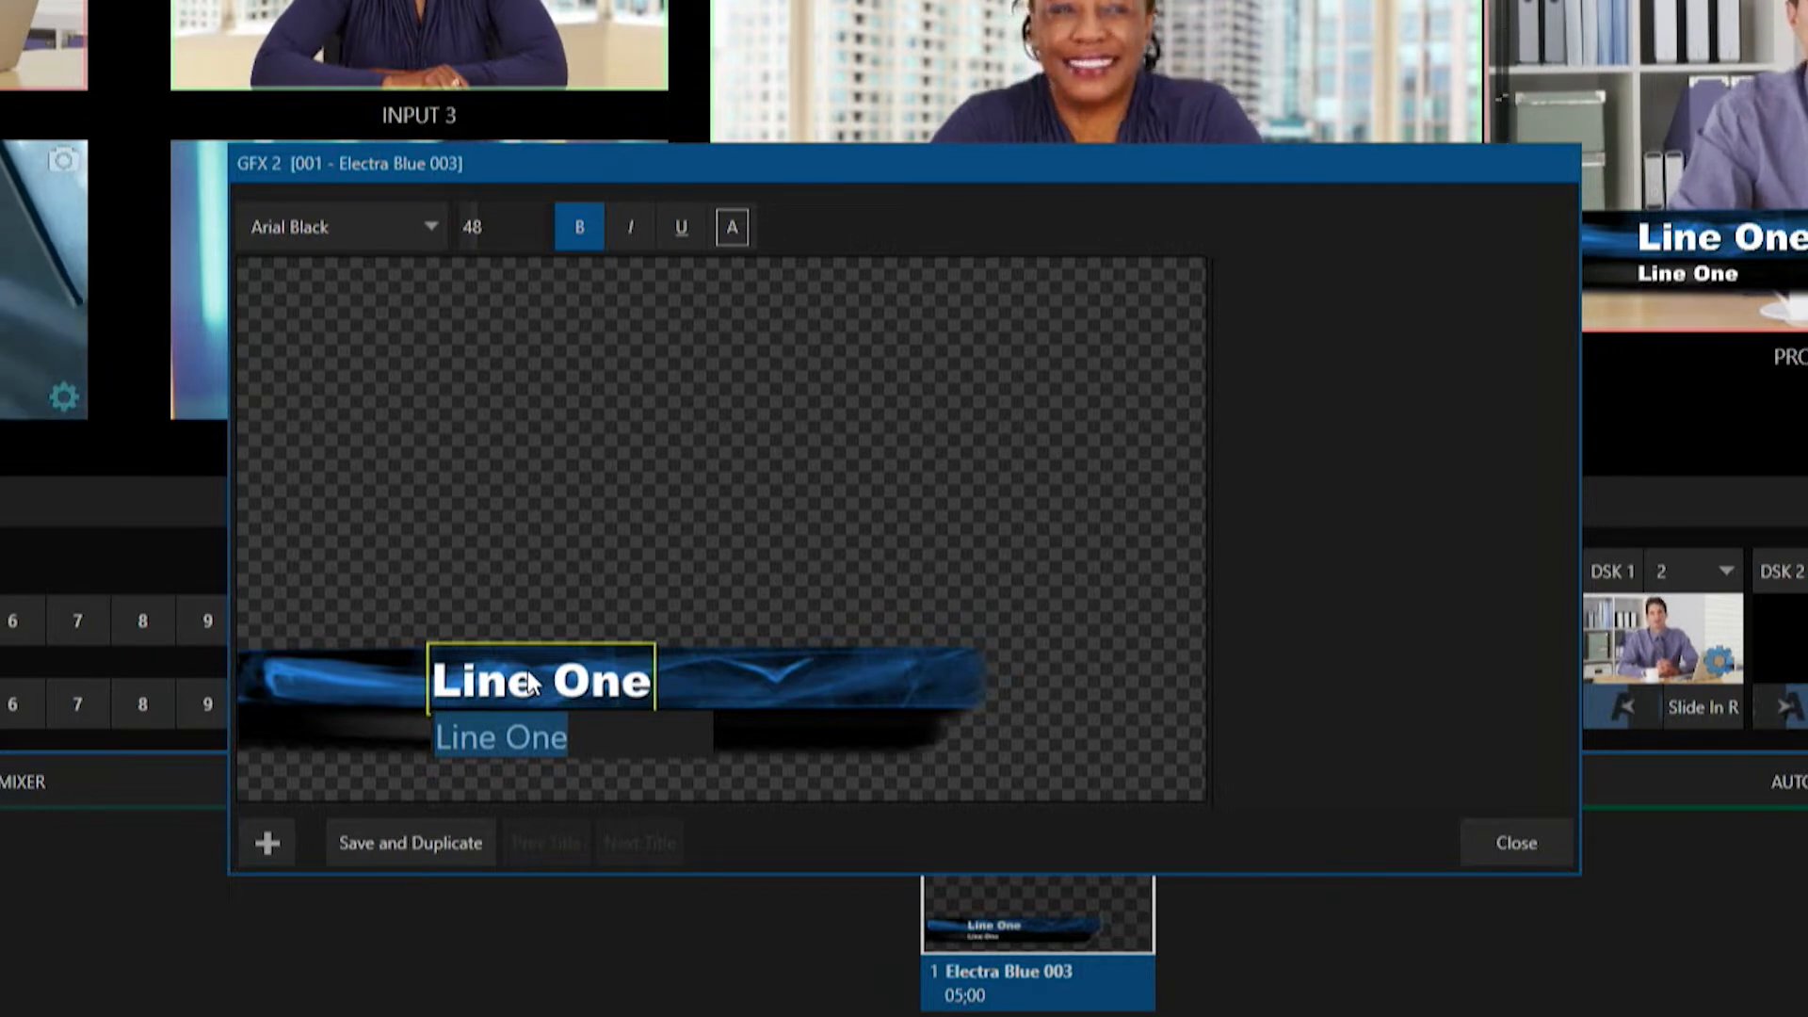
text(%)
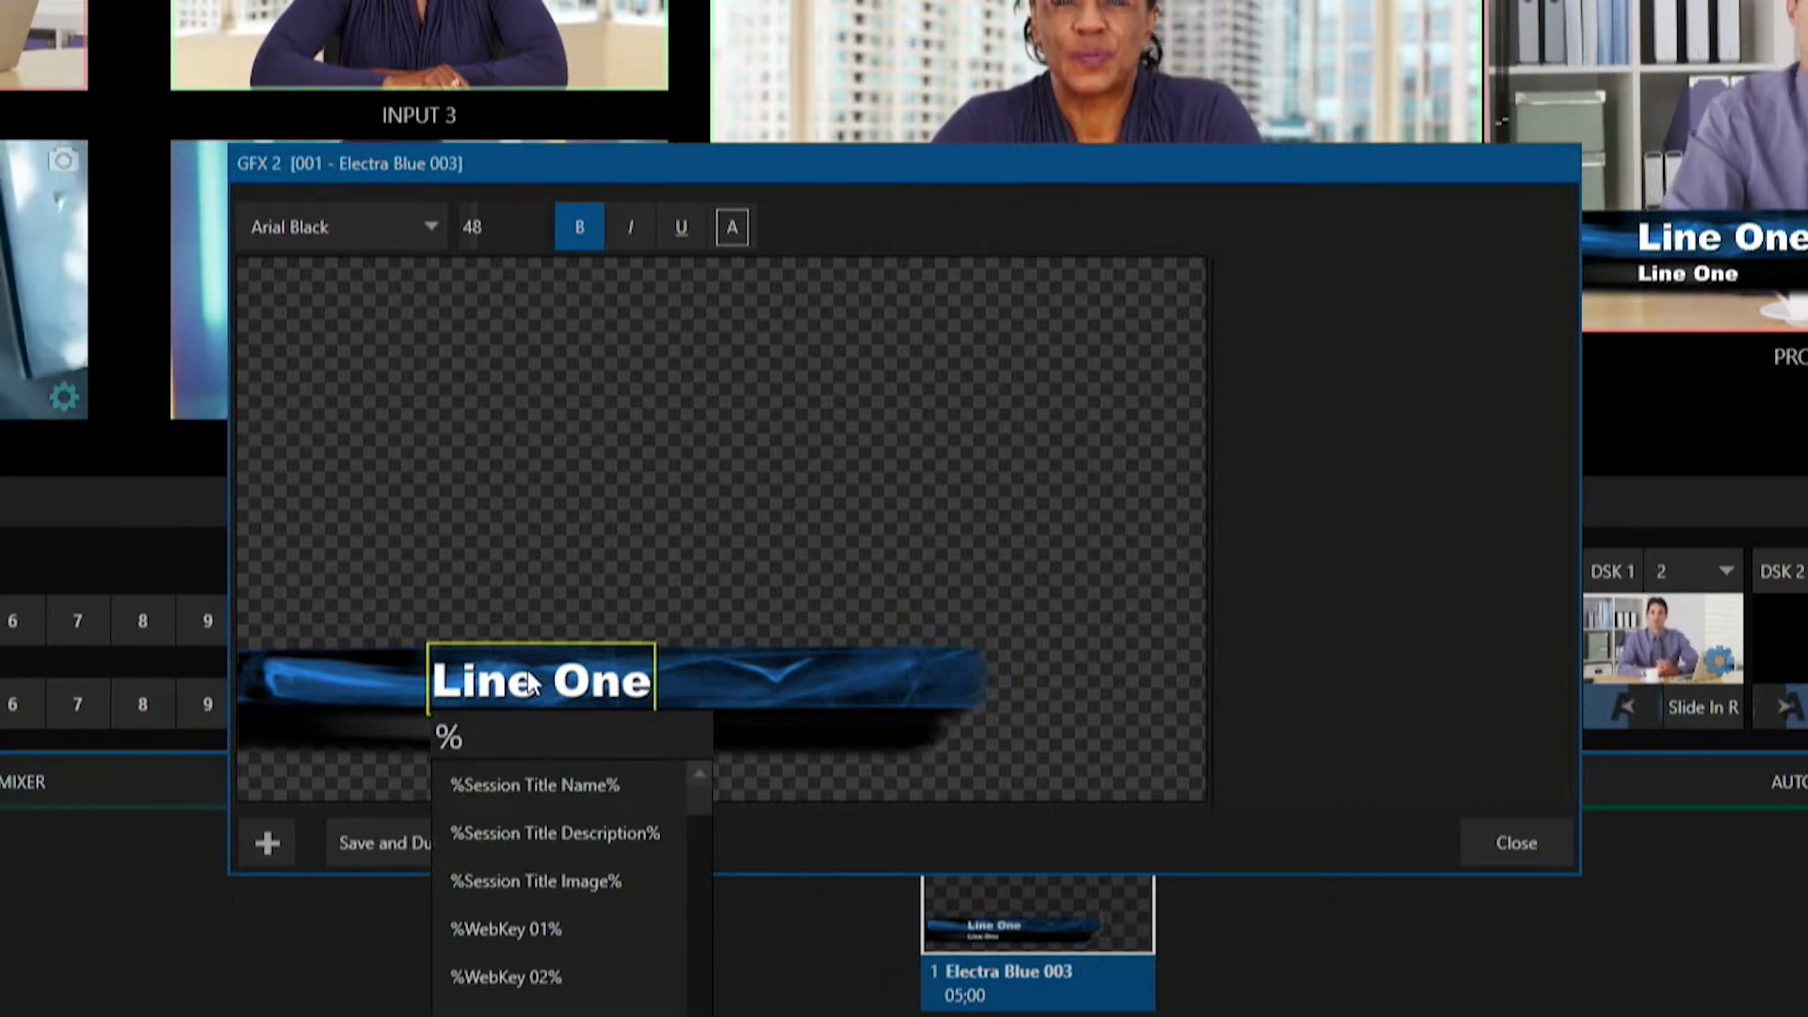
text(event)
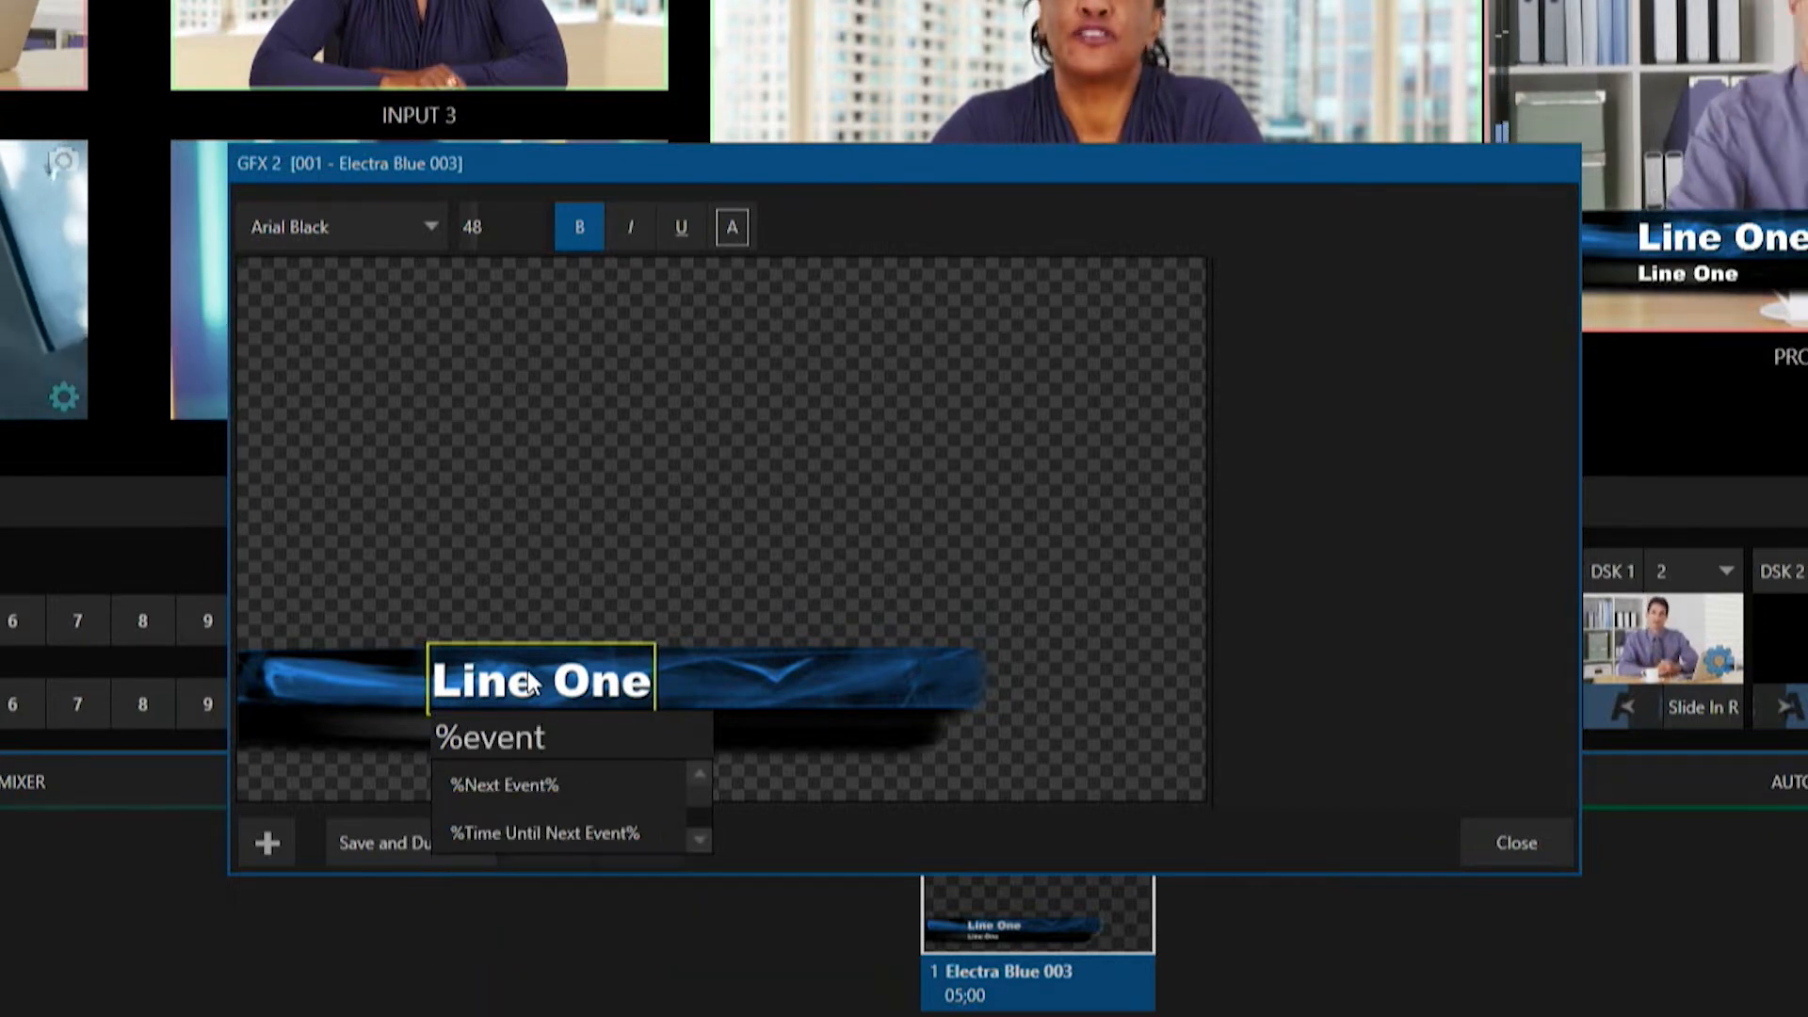
click(494, 786)
key(Return)
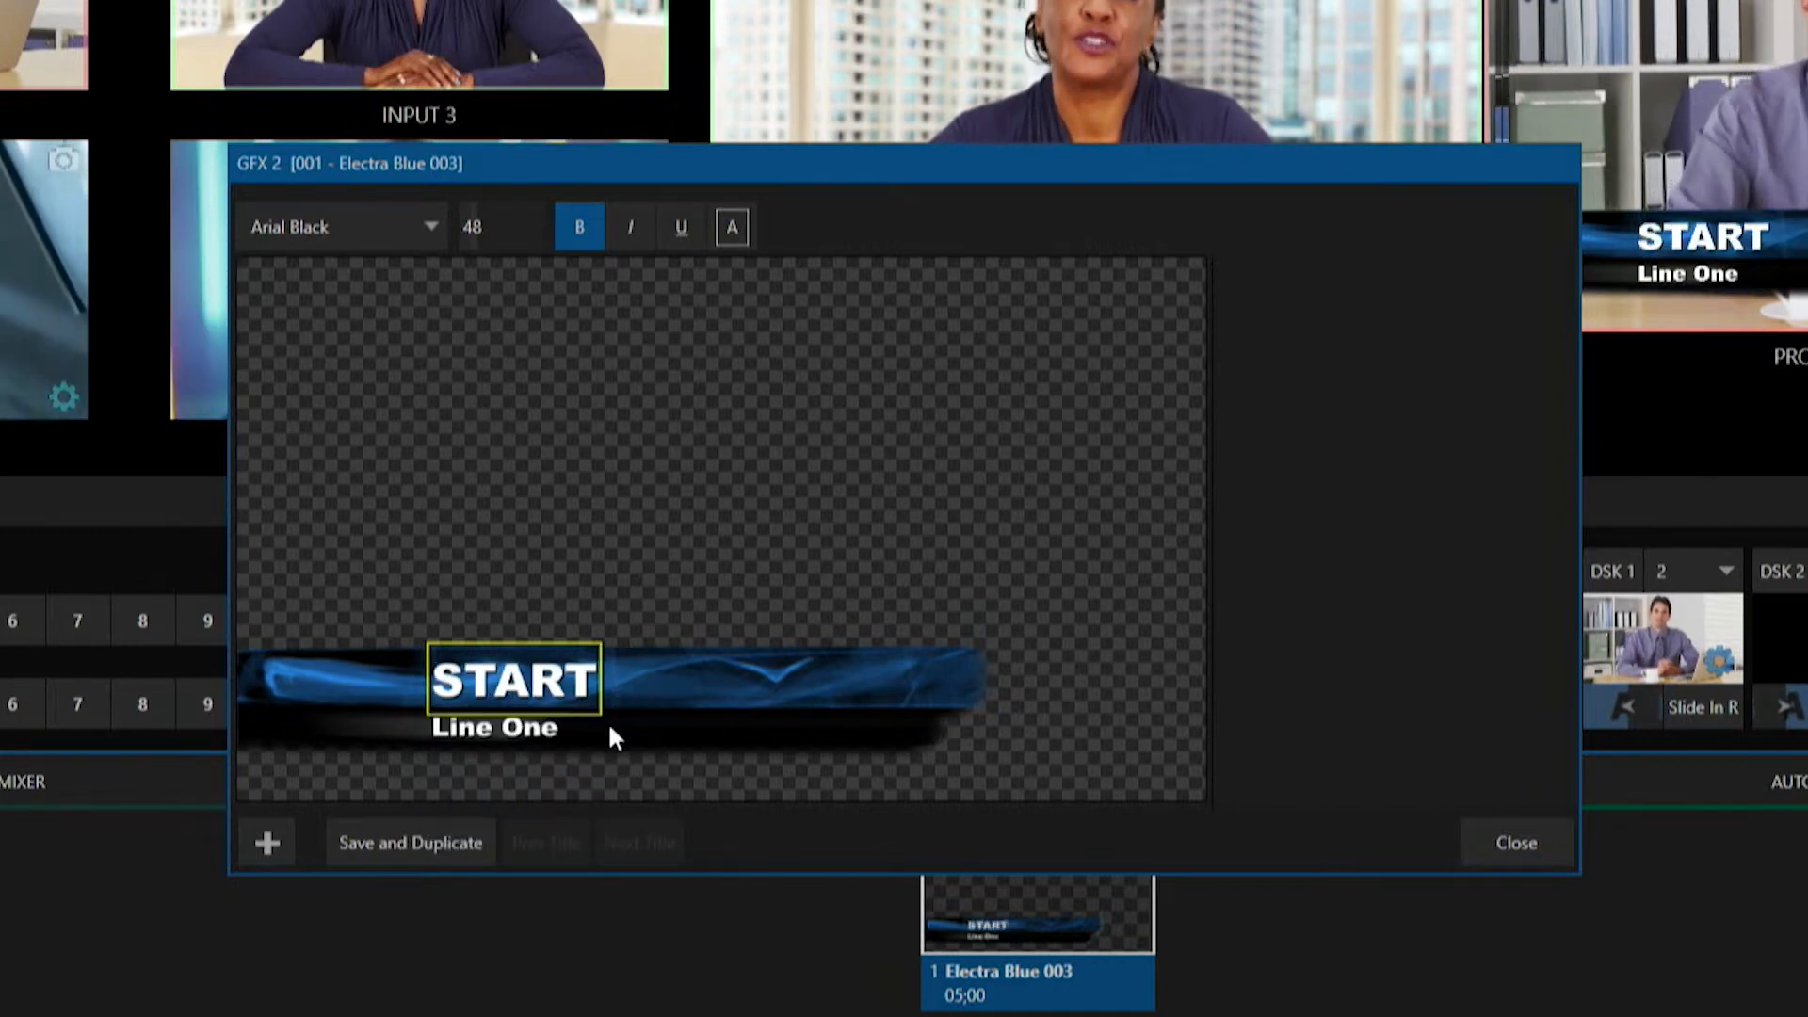
Replace the title's second line with the %Time Until Next Event% variable and close the editor.
double_click(534, 733)
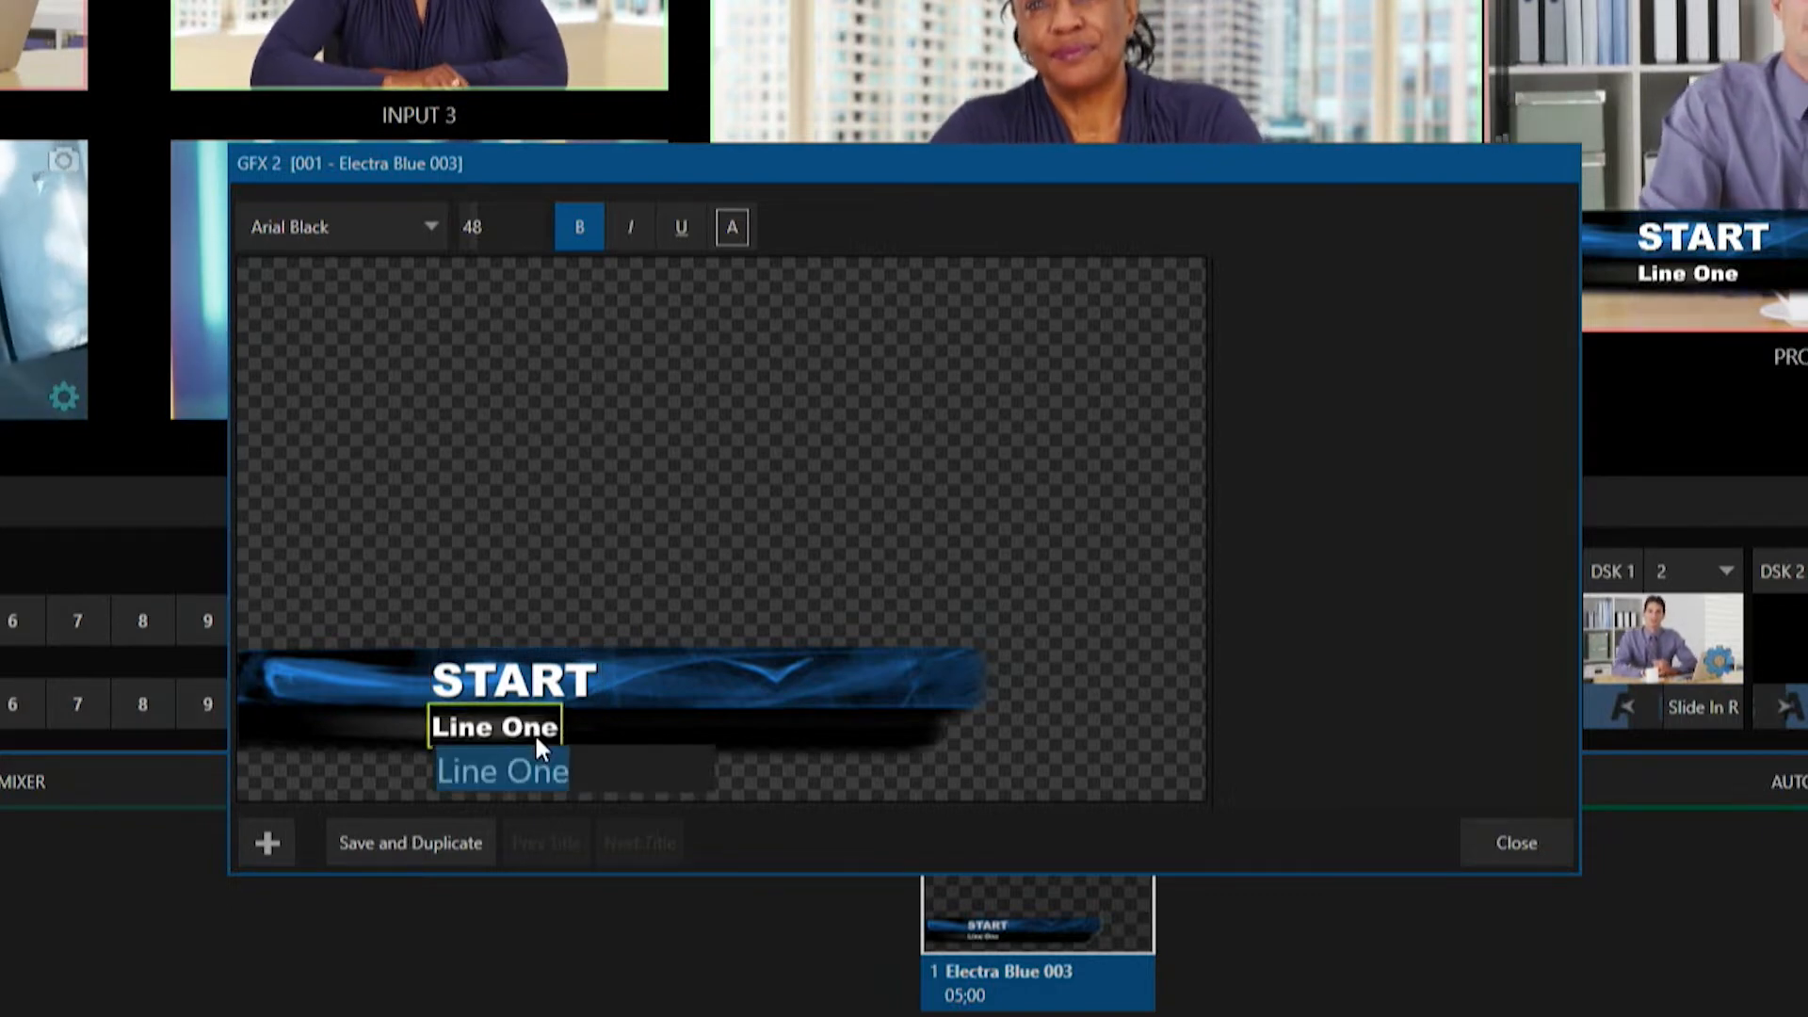
text(%event)
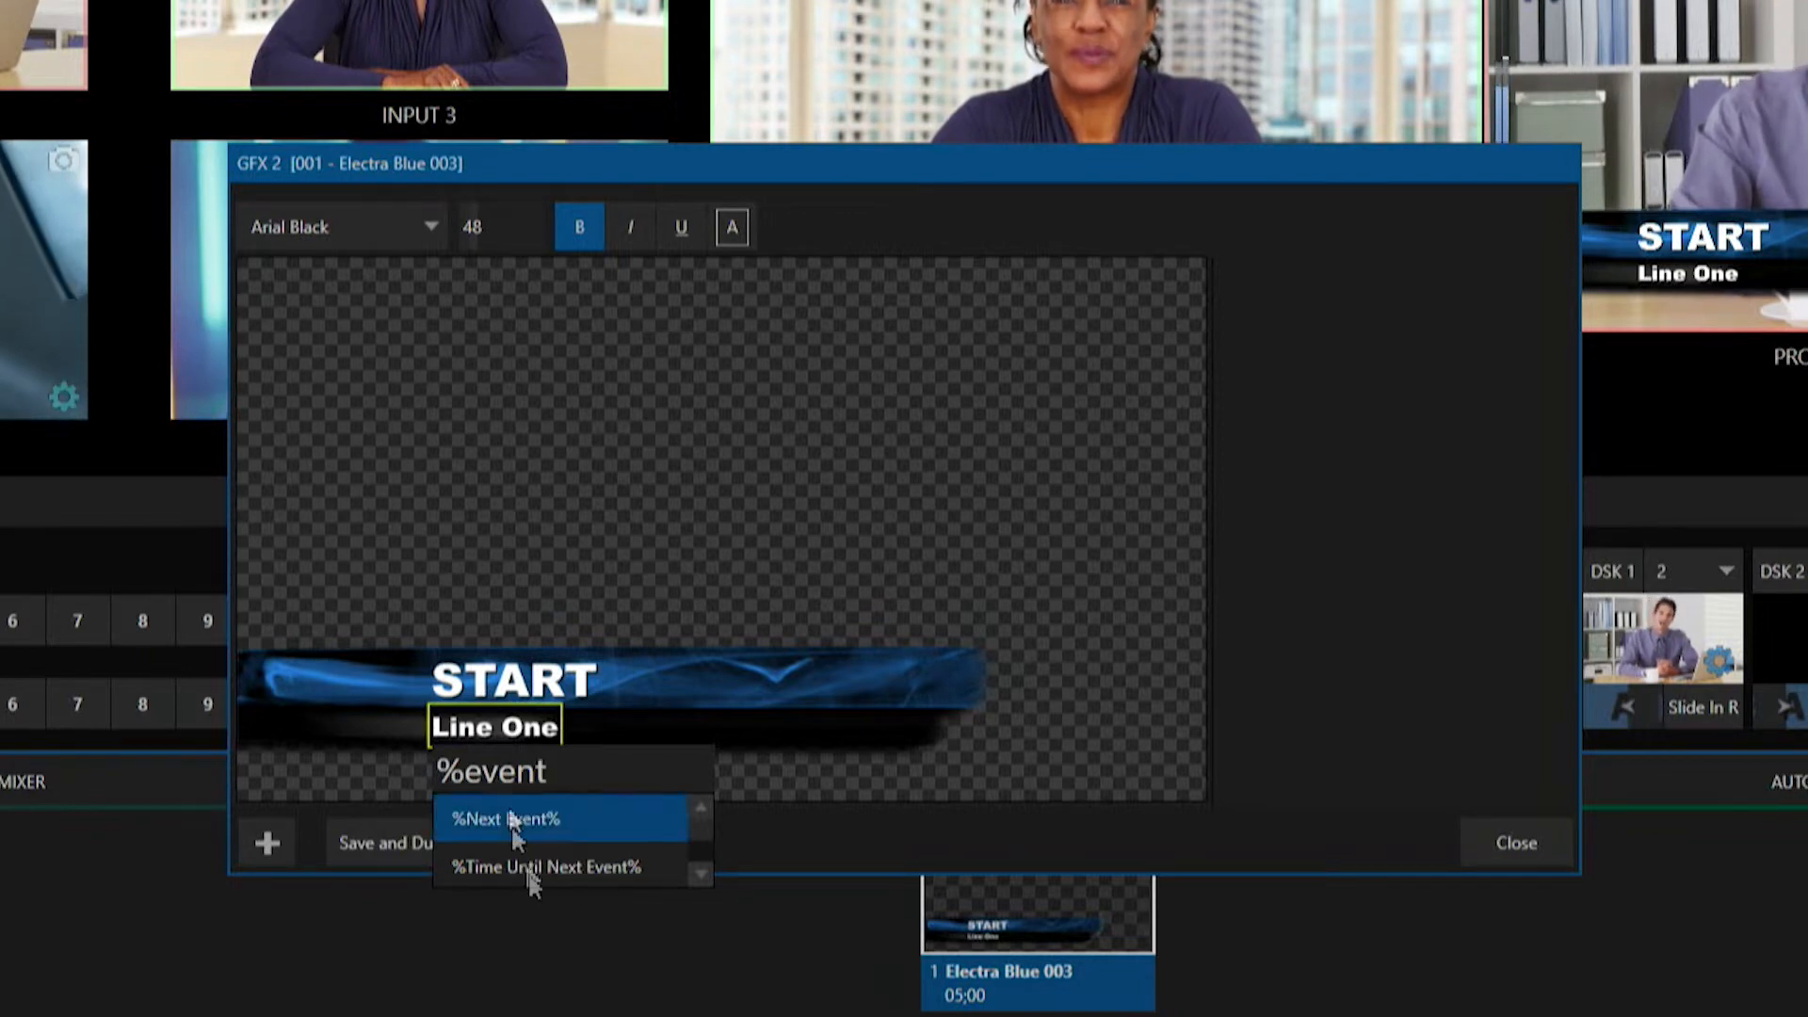
click(544, 877)
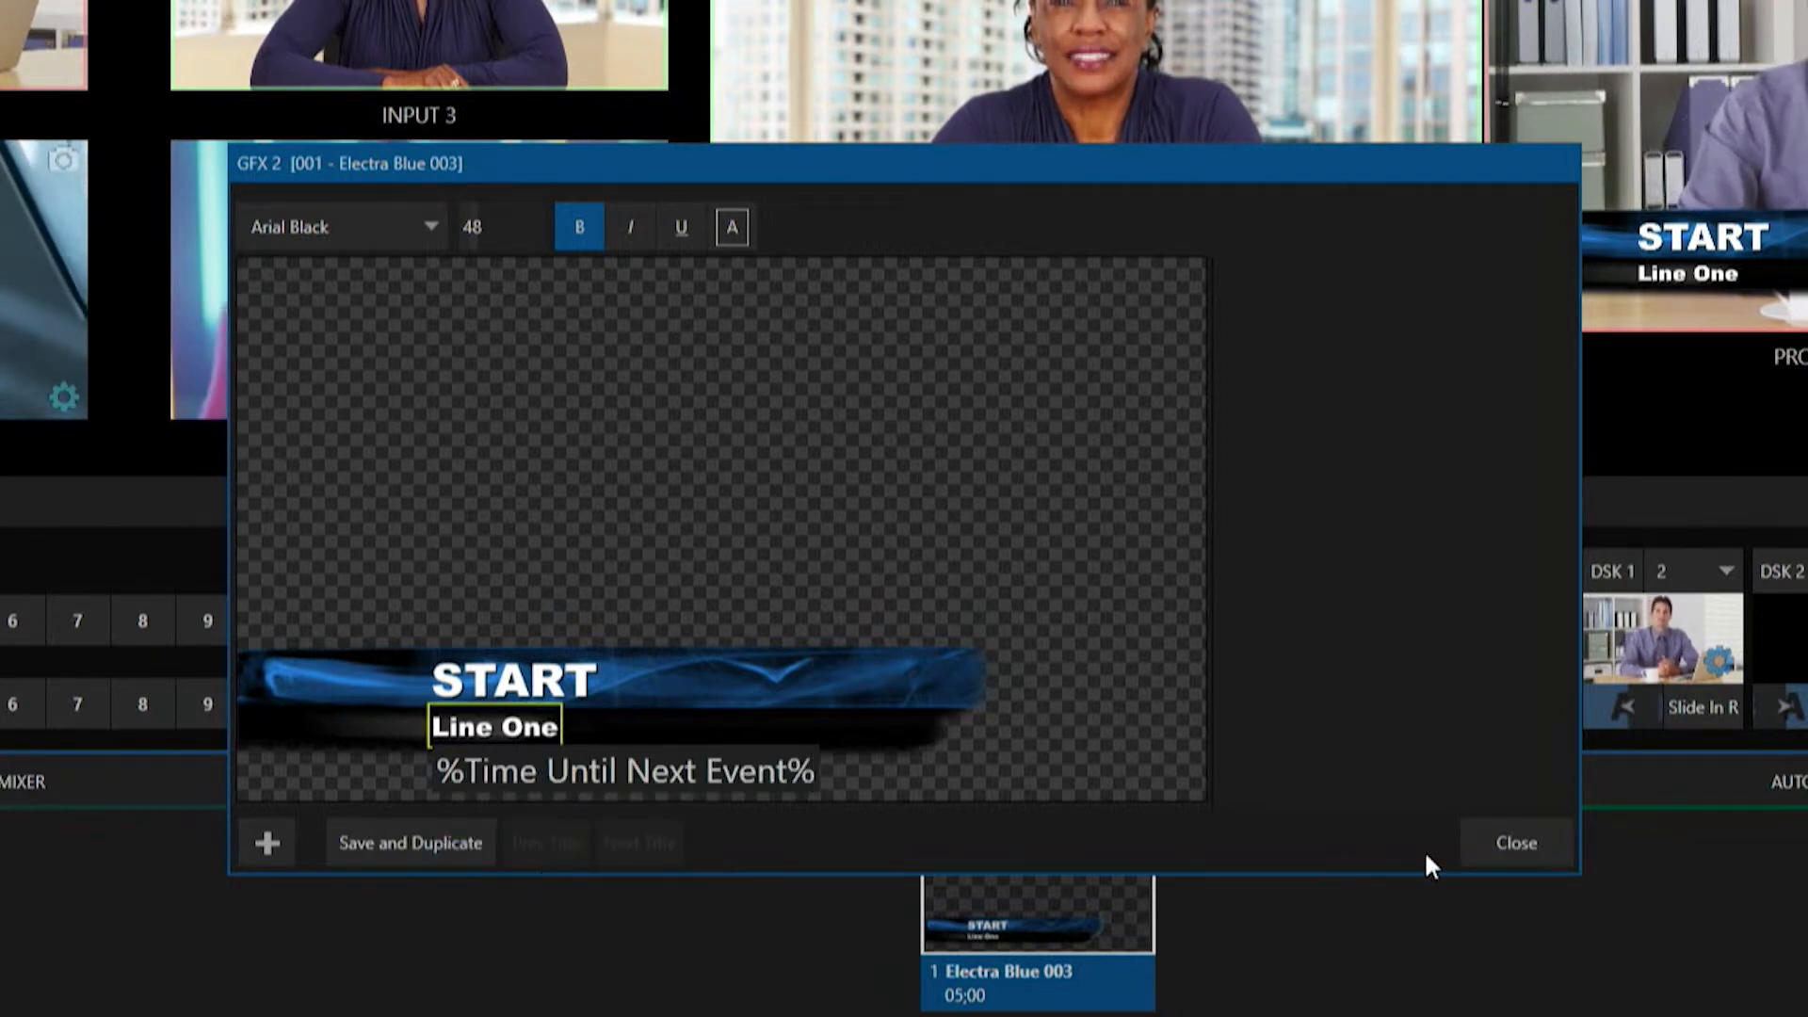
key(Return)
click(1555, 843)
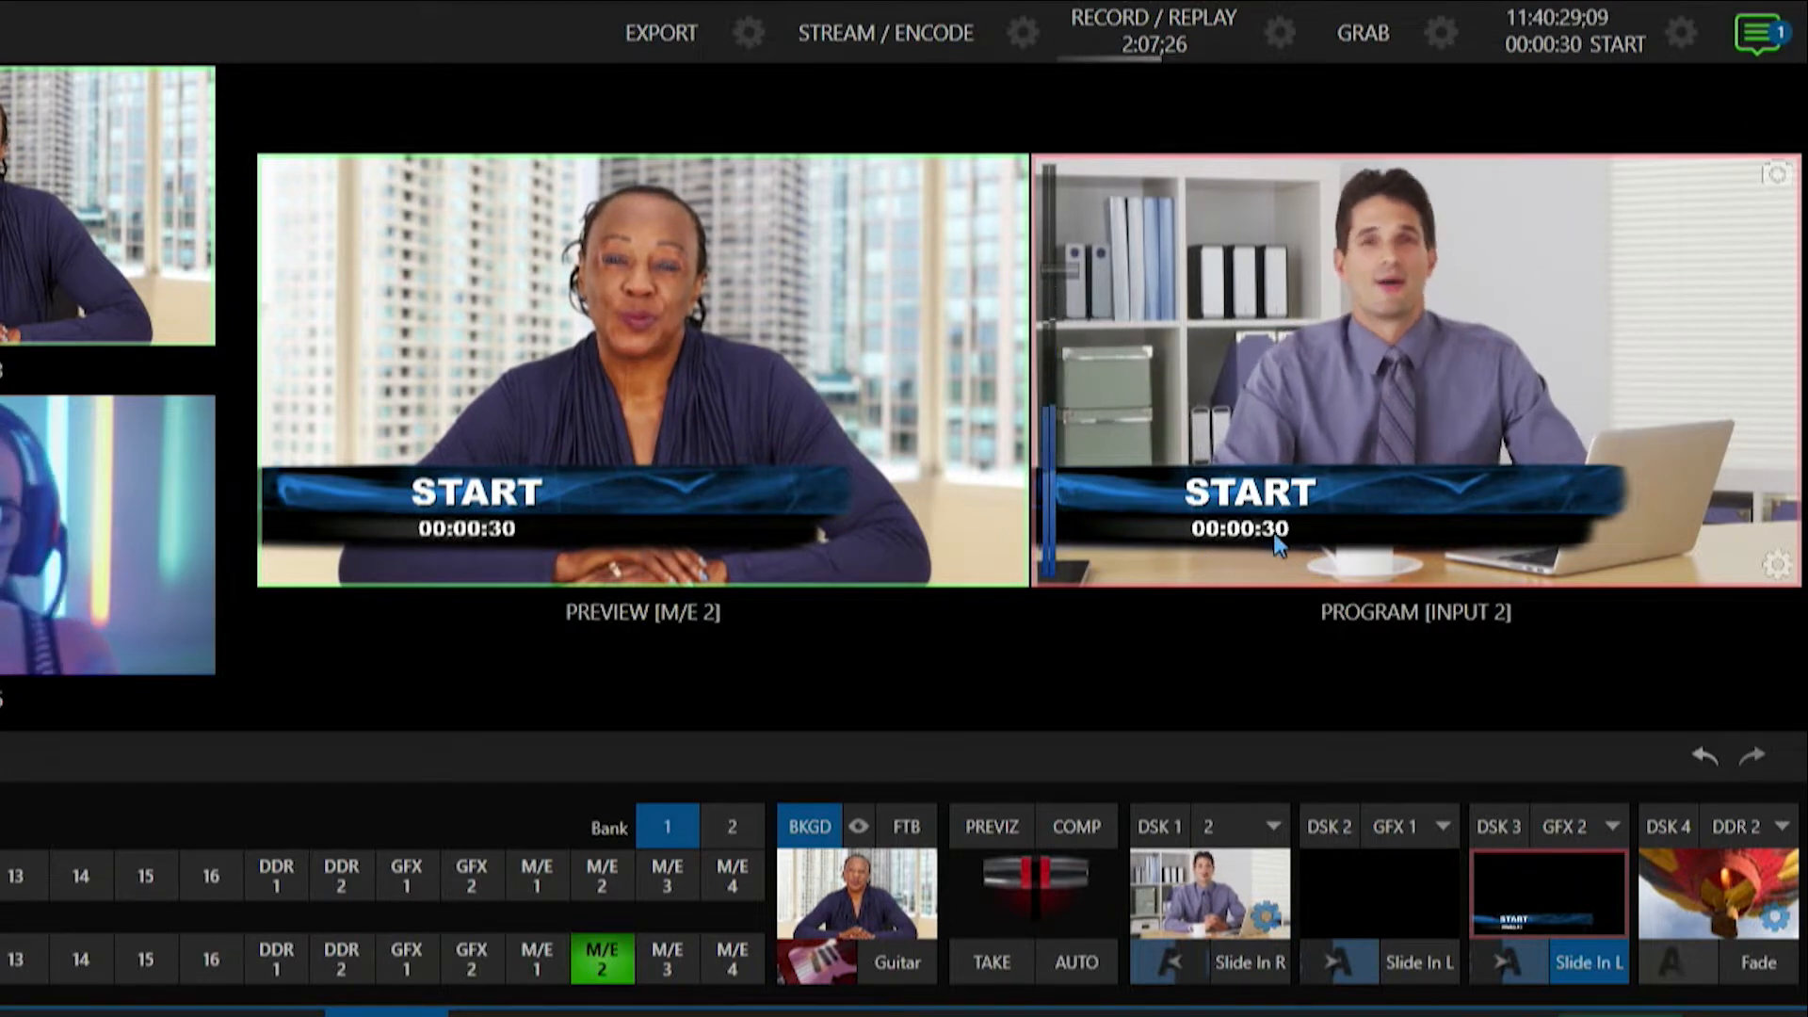
Take the DSK 3 title overlay off air.
key(ctrl)
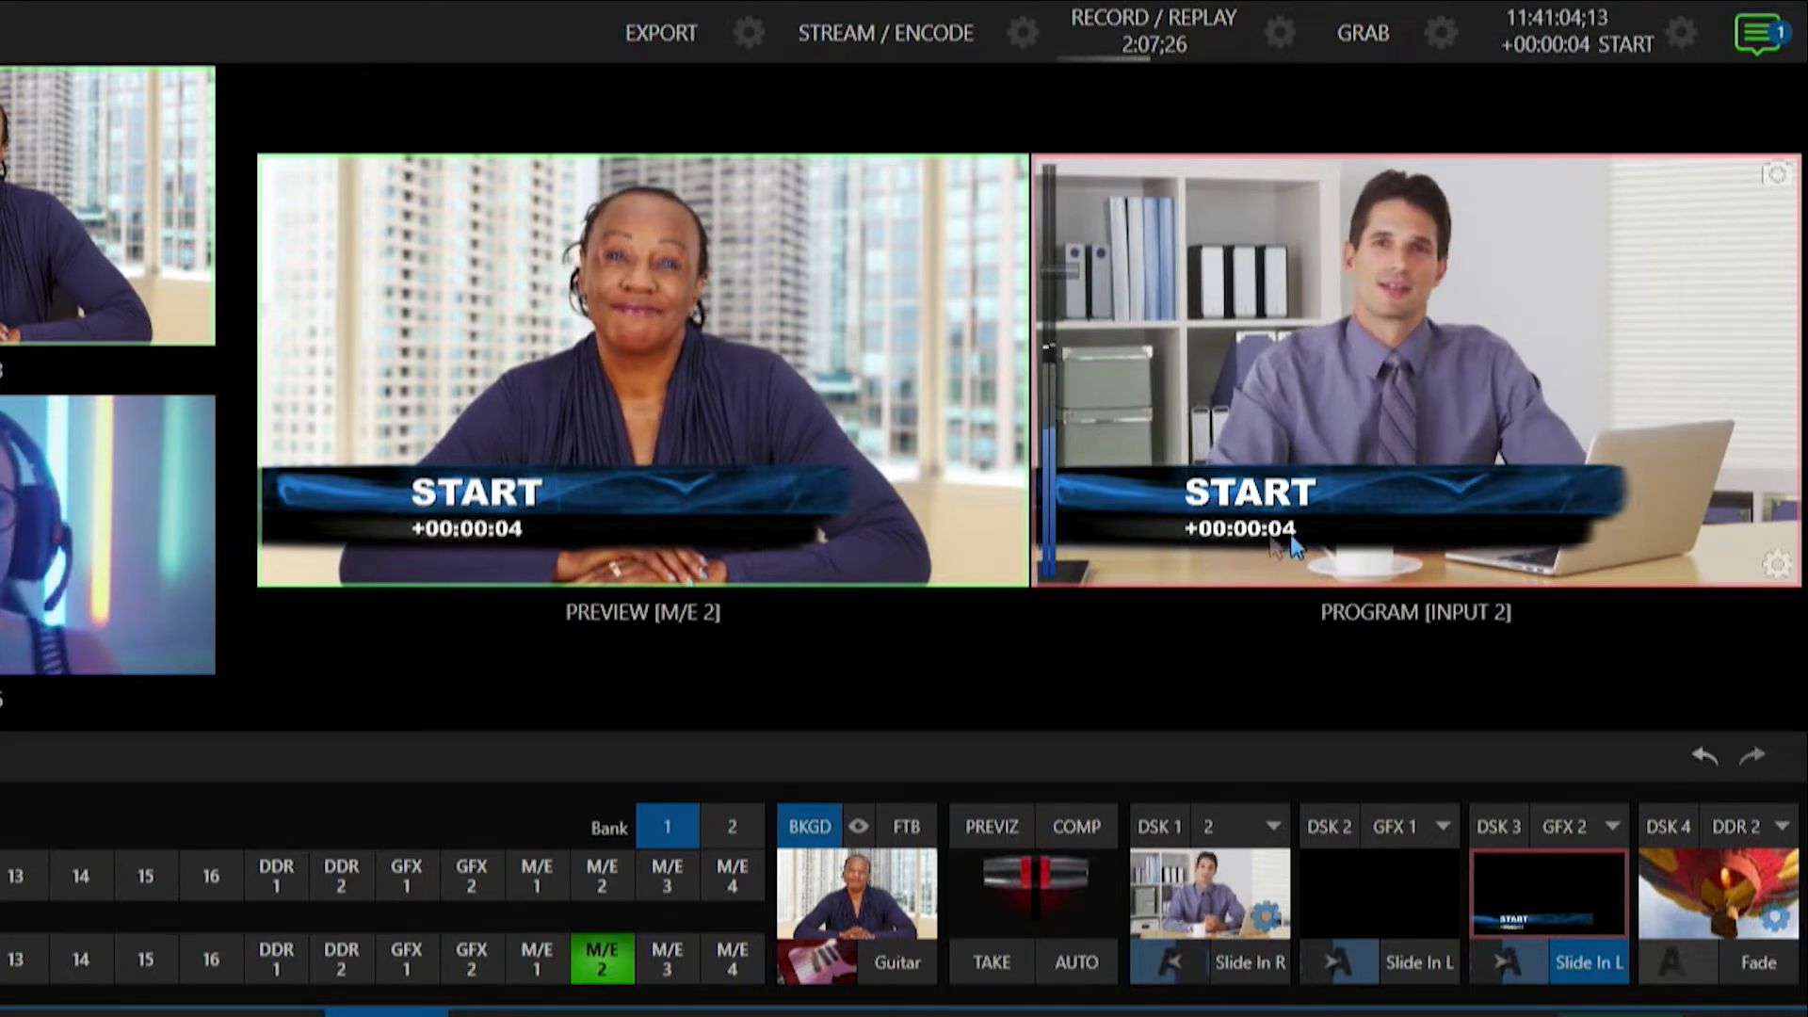
click(1589, 956)
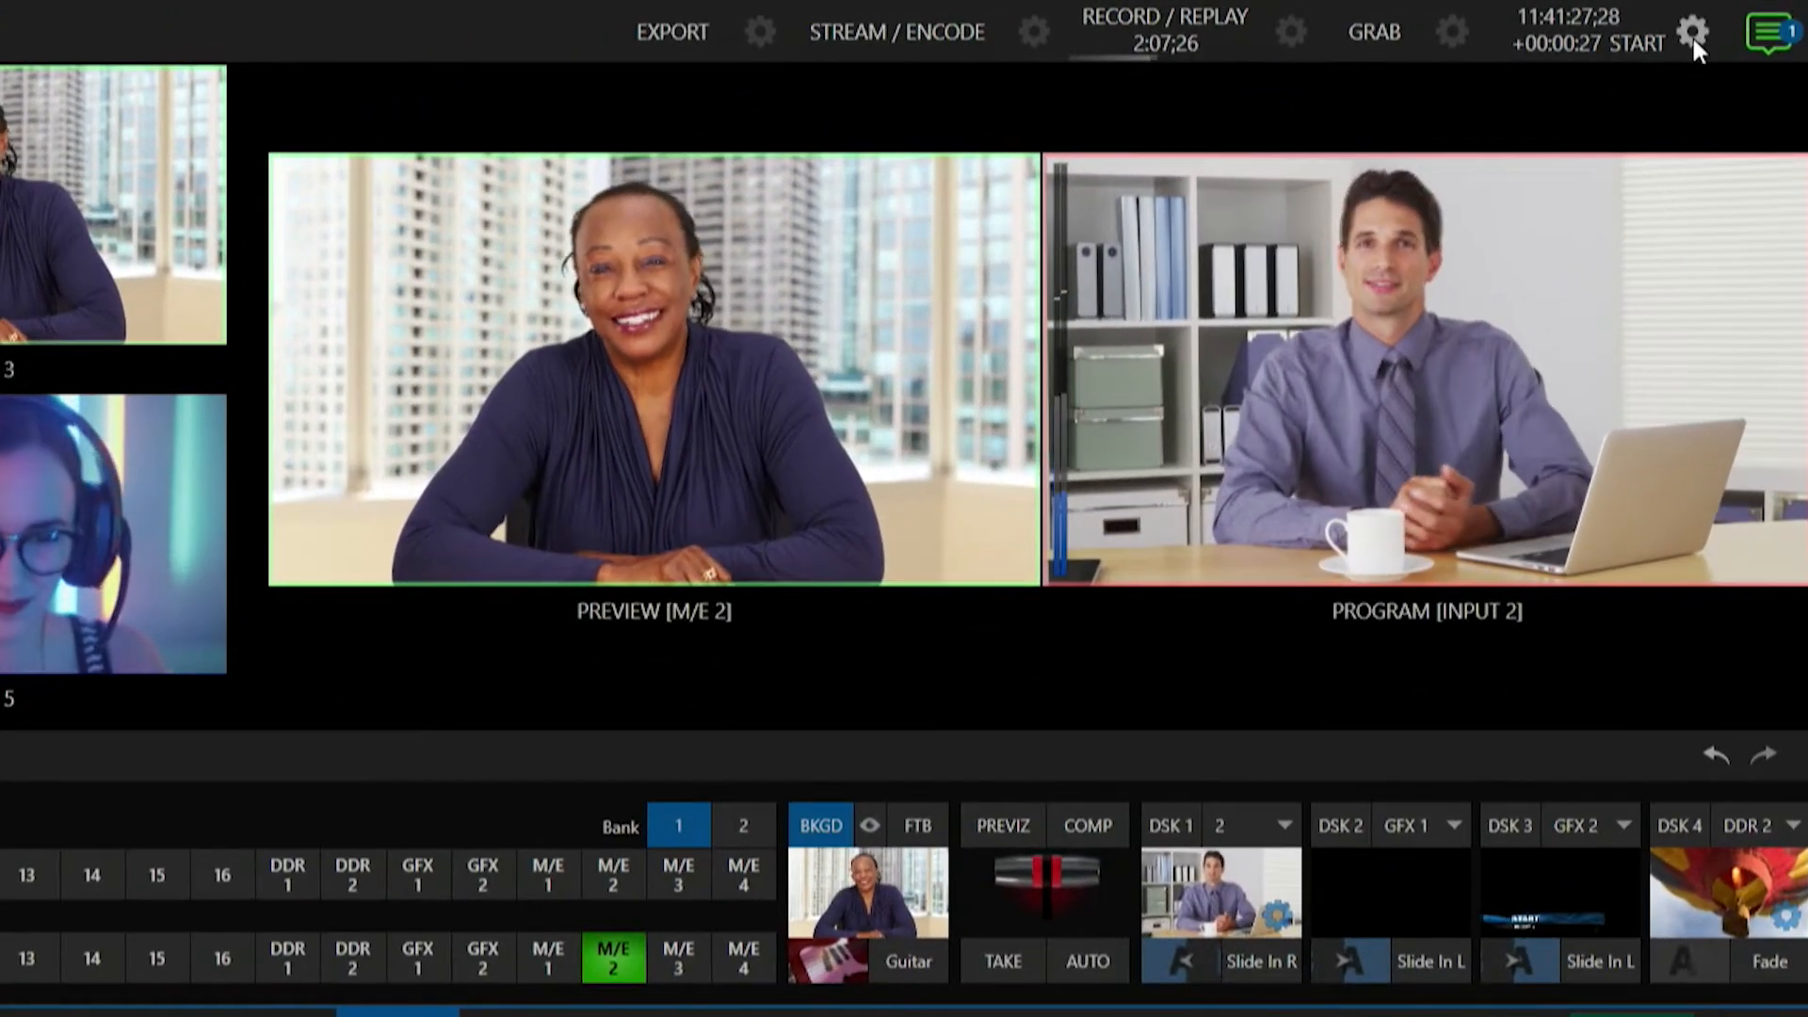
Switch the event time from Start to End and set the End time to 11:43 AM.
click(1724, 24)
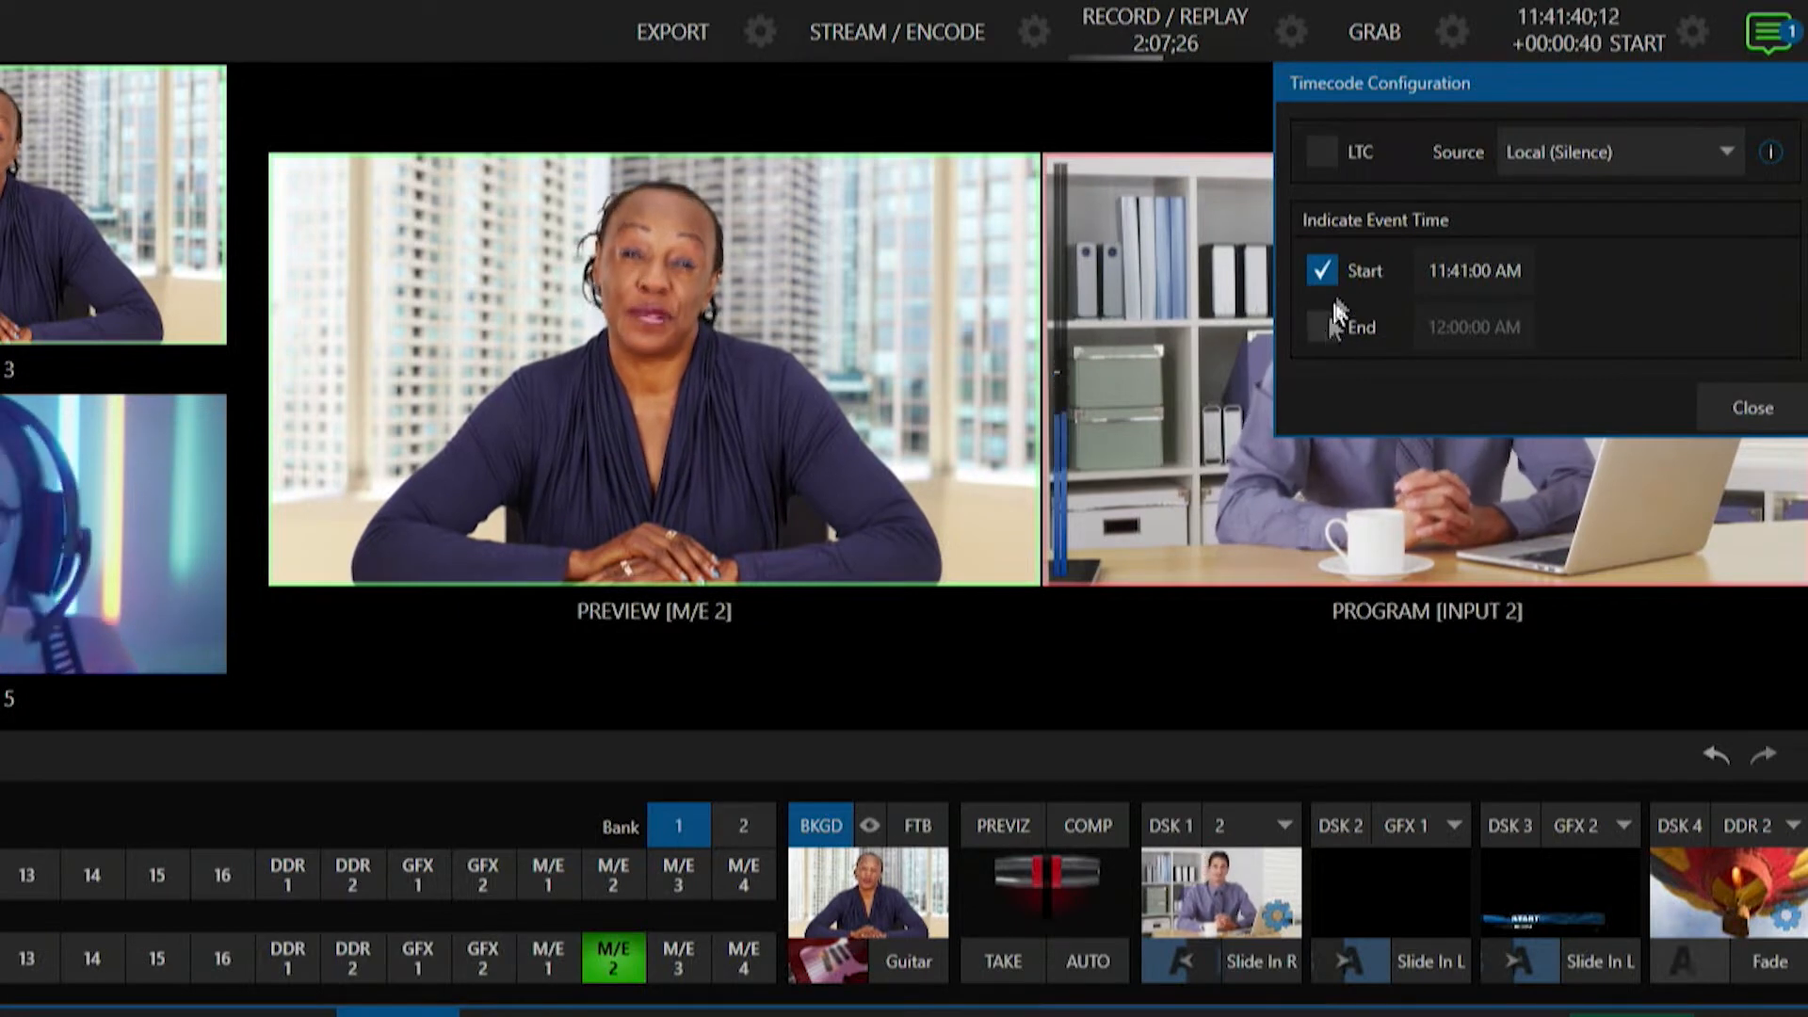
click(1331, 270)
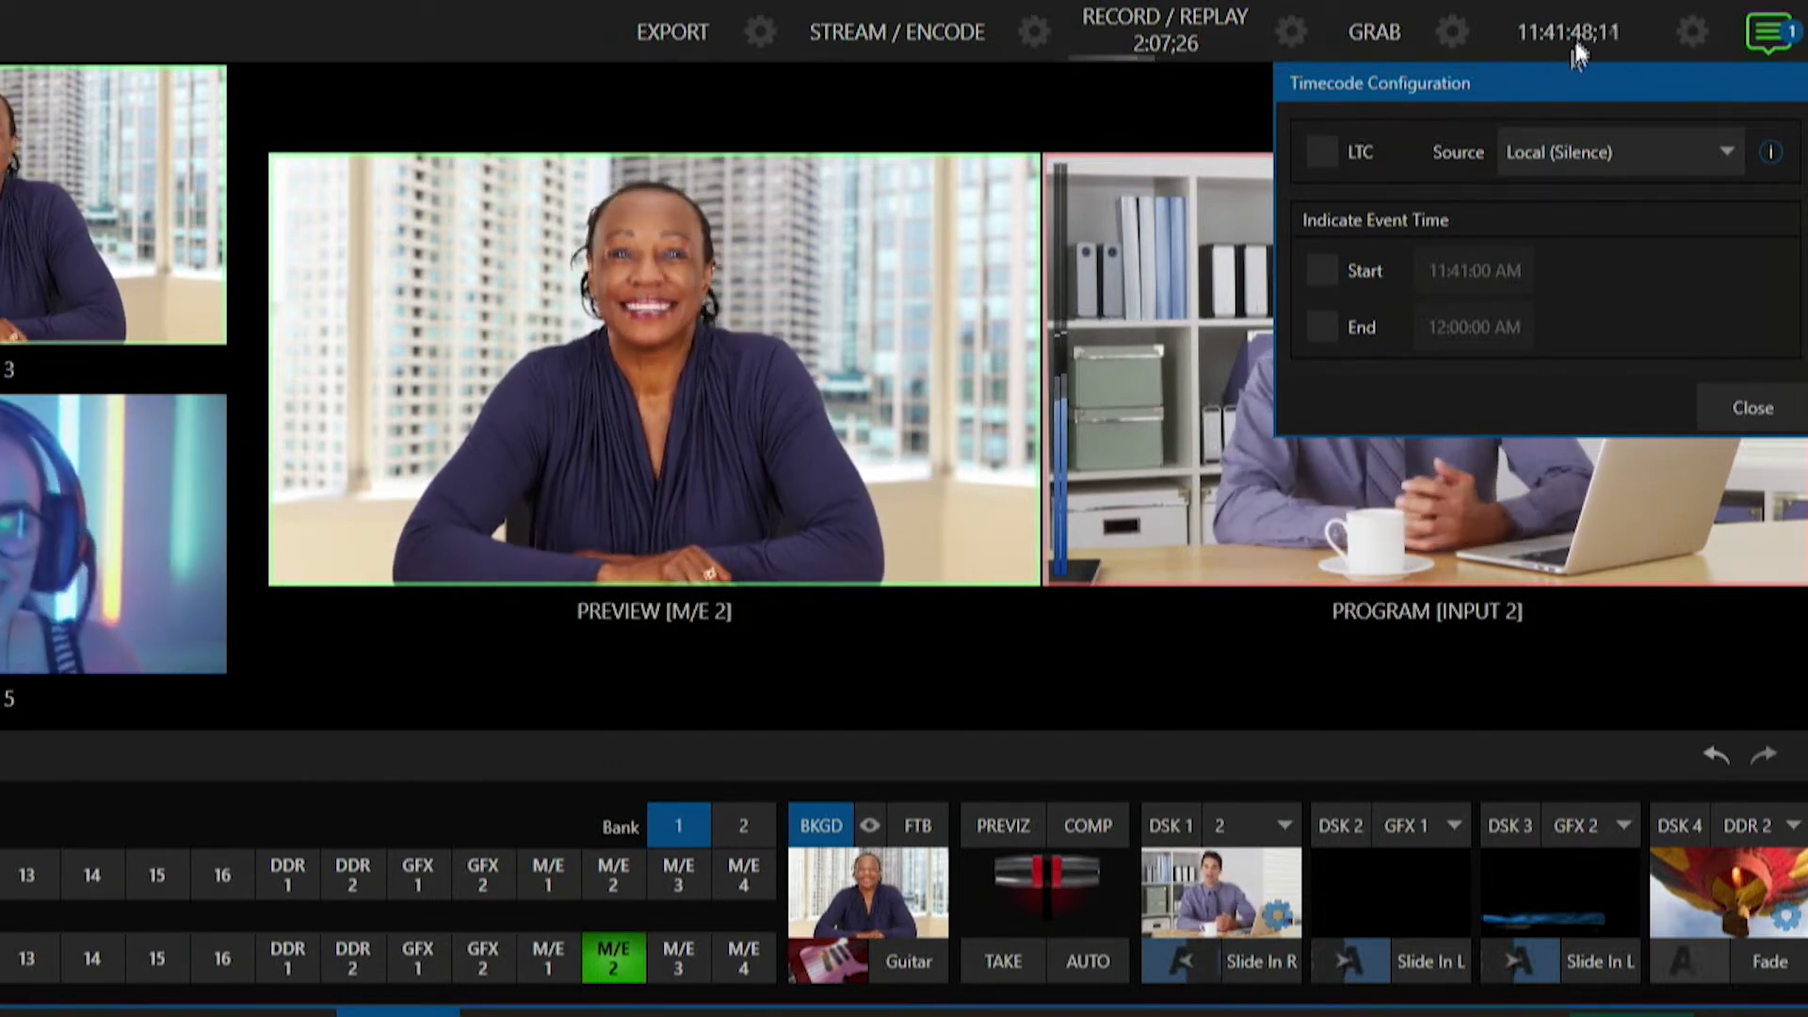
click(1322, 327)
click(1466, 328)
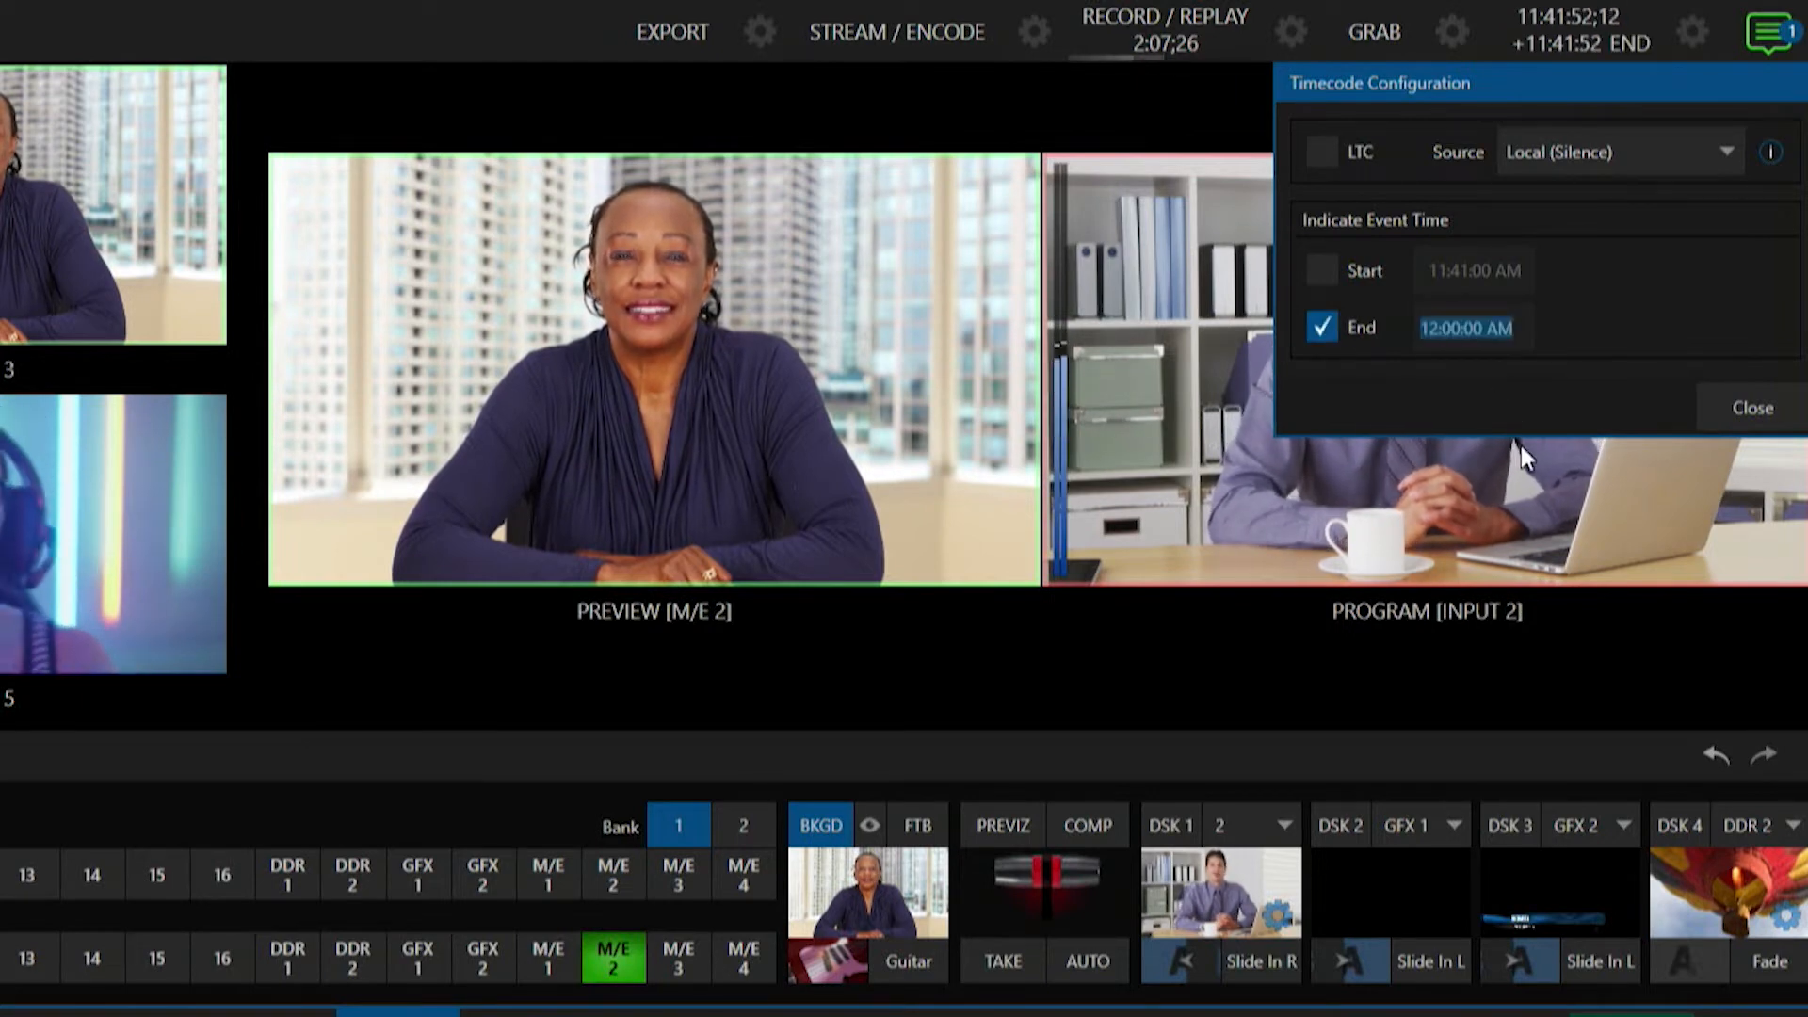
text(11:43 AM)
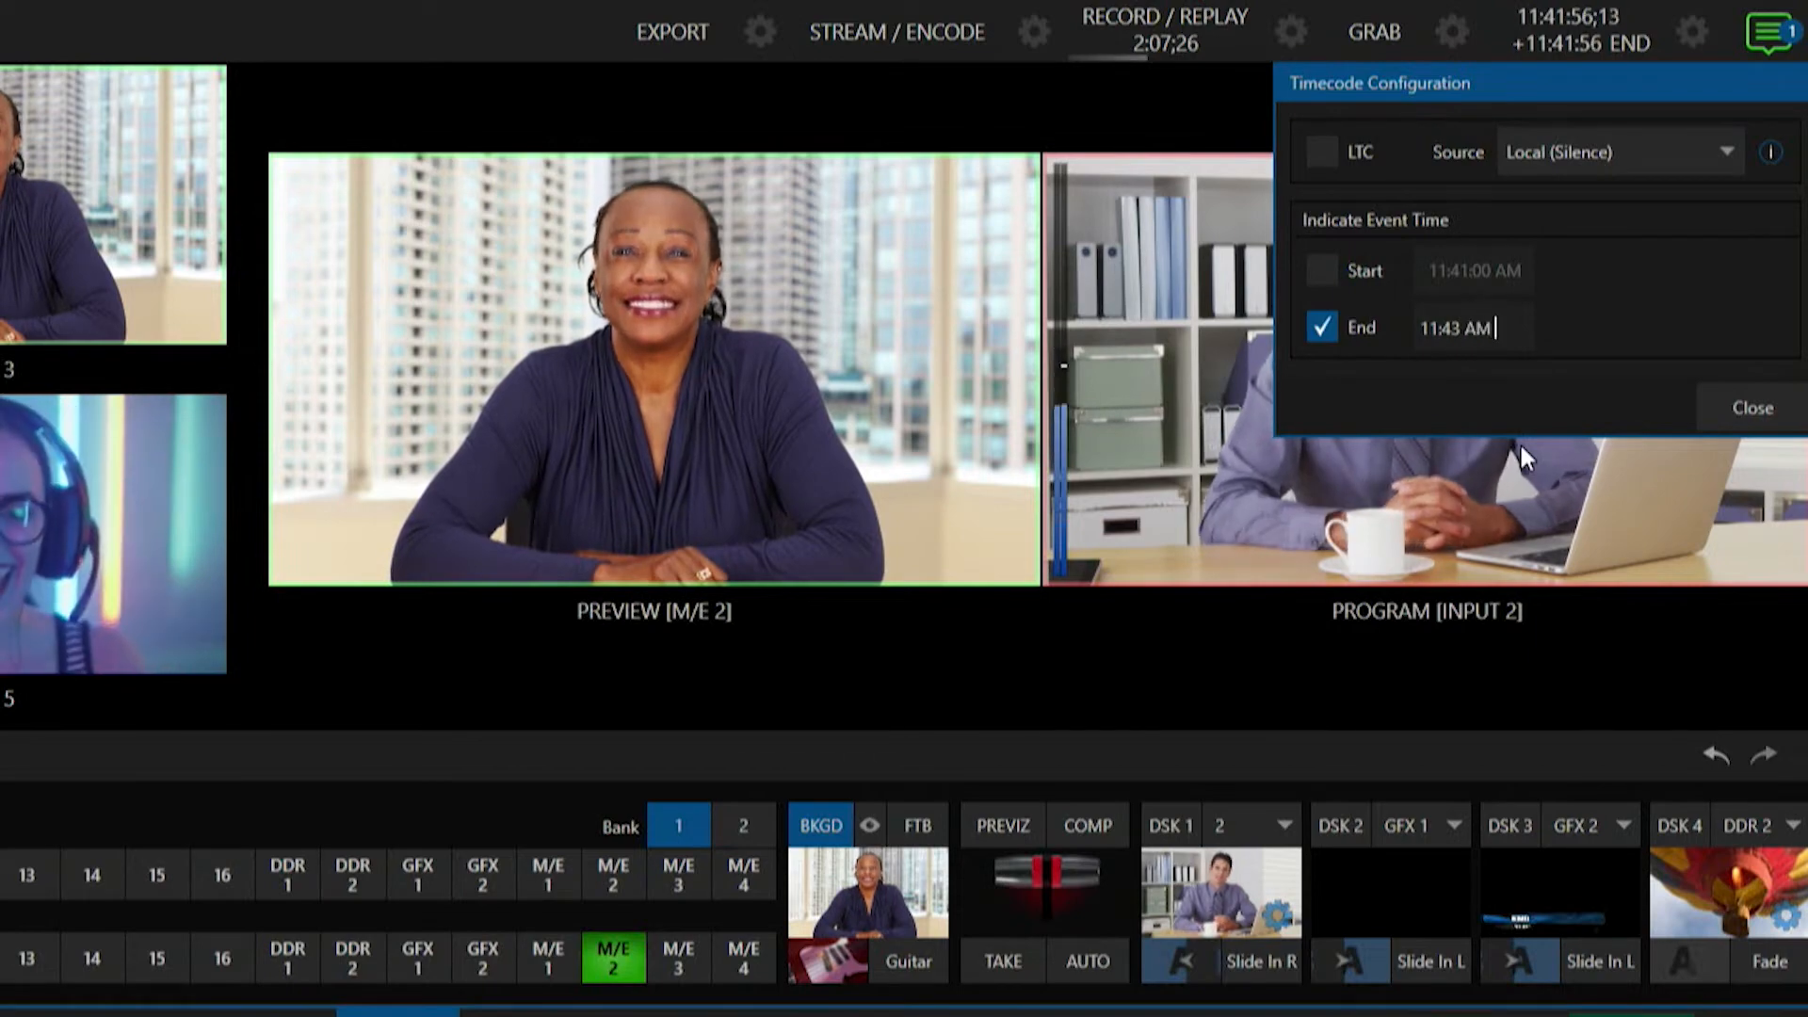
key(Return)
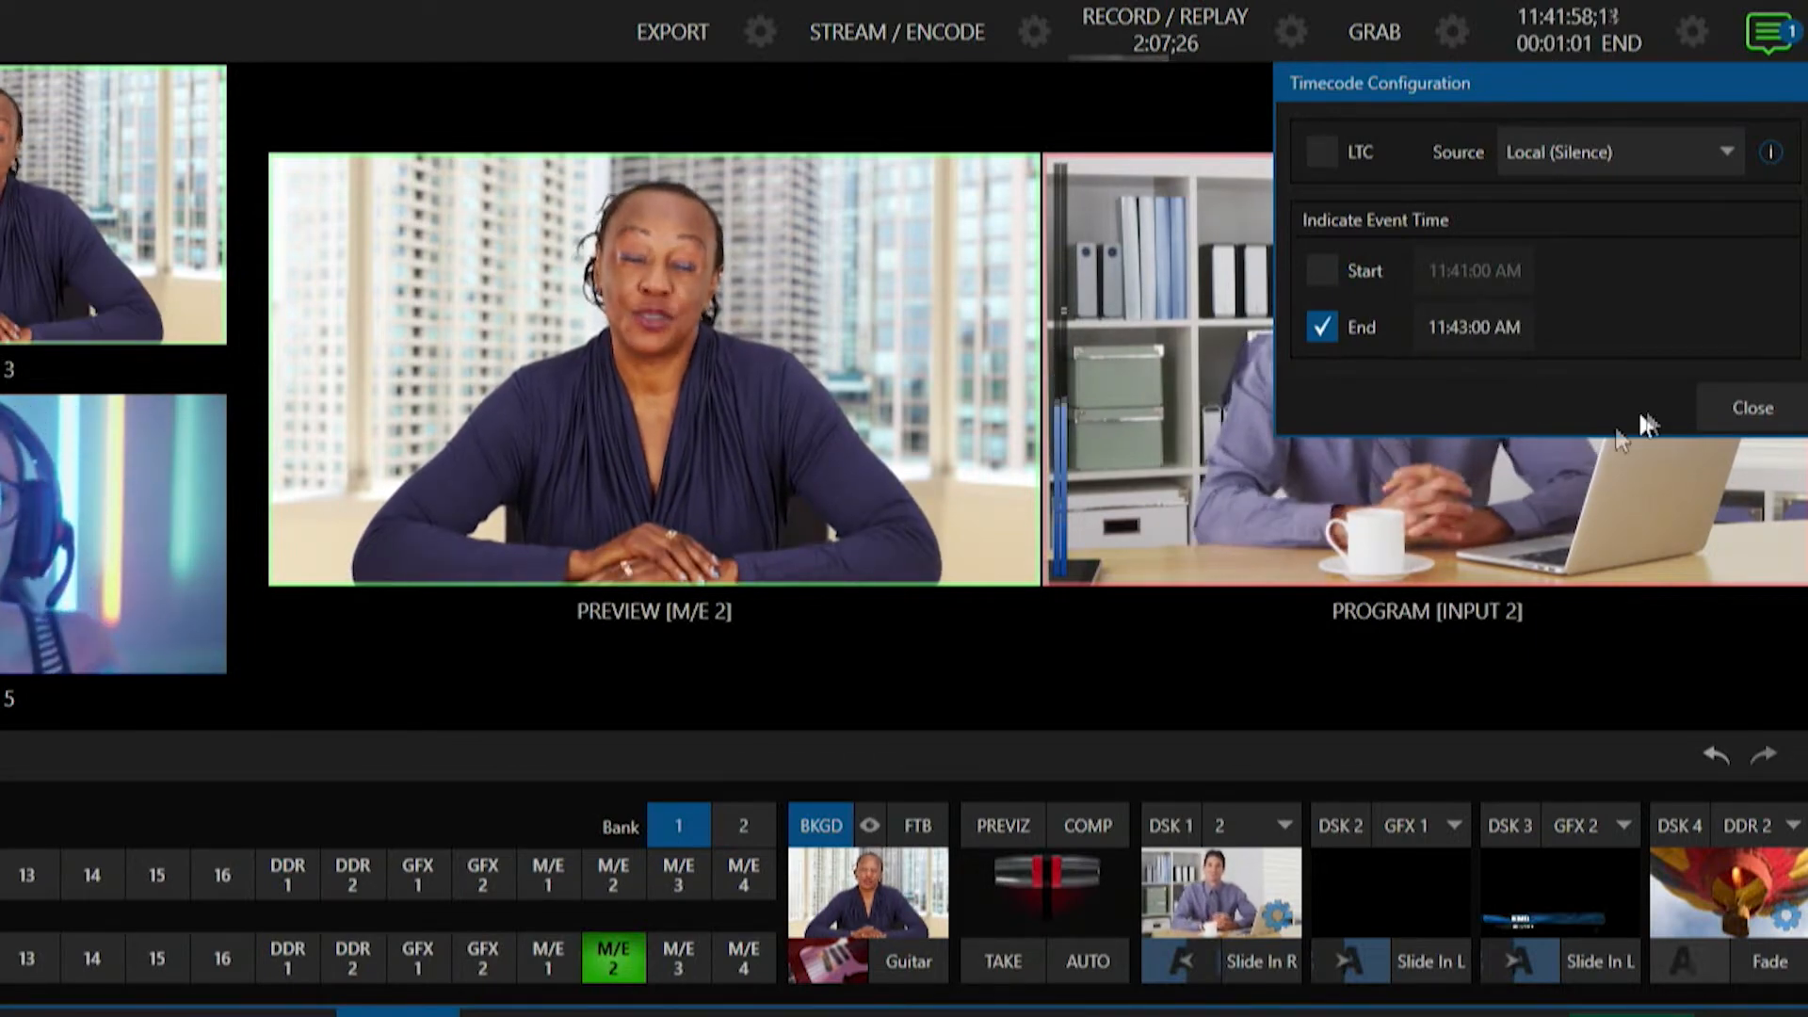
click(1749, 408)
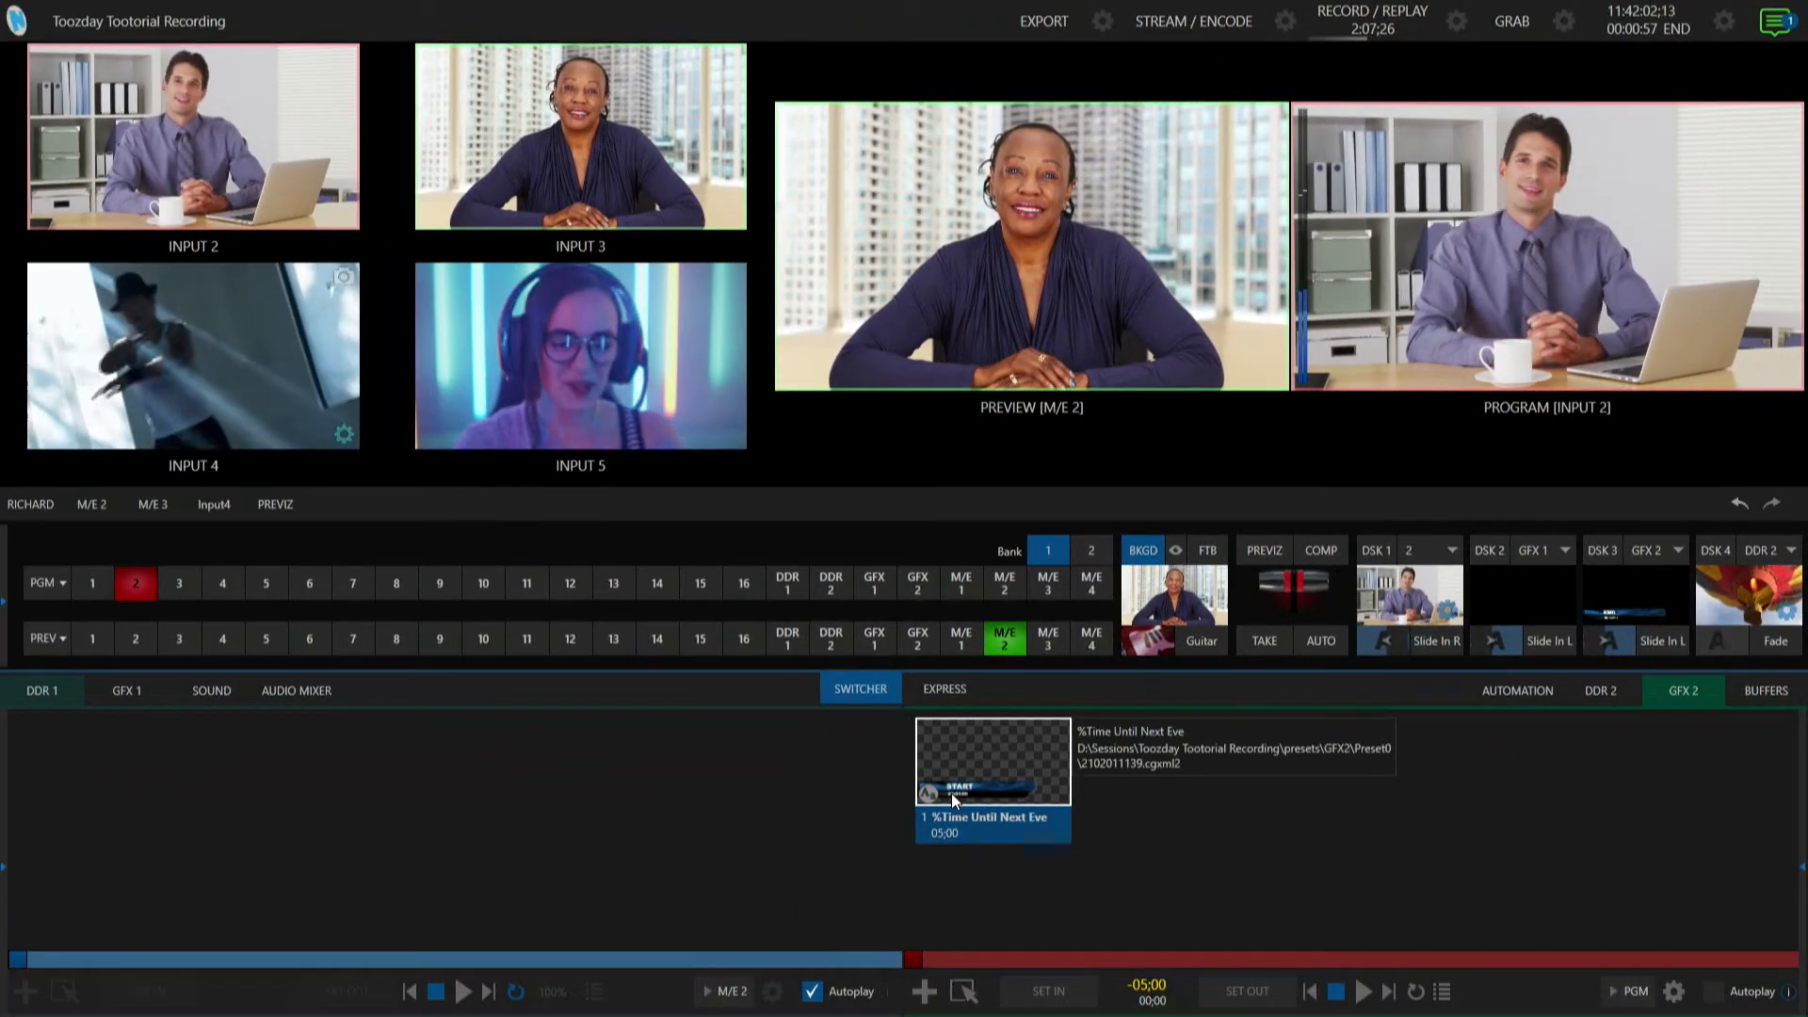
Open the M/E 2 panel and fade on Key 1 carrying the GFX 2 title.
click(102, 507)
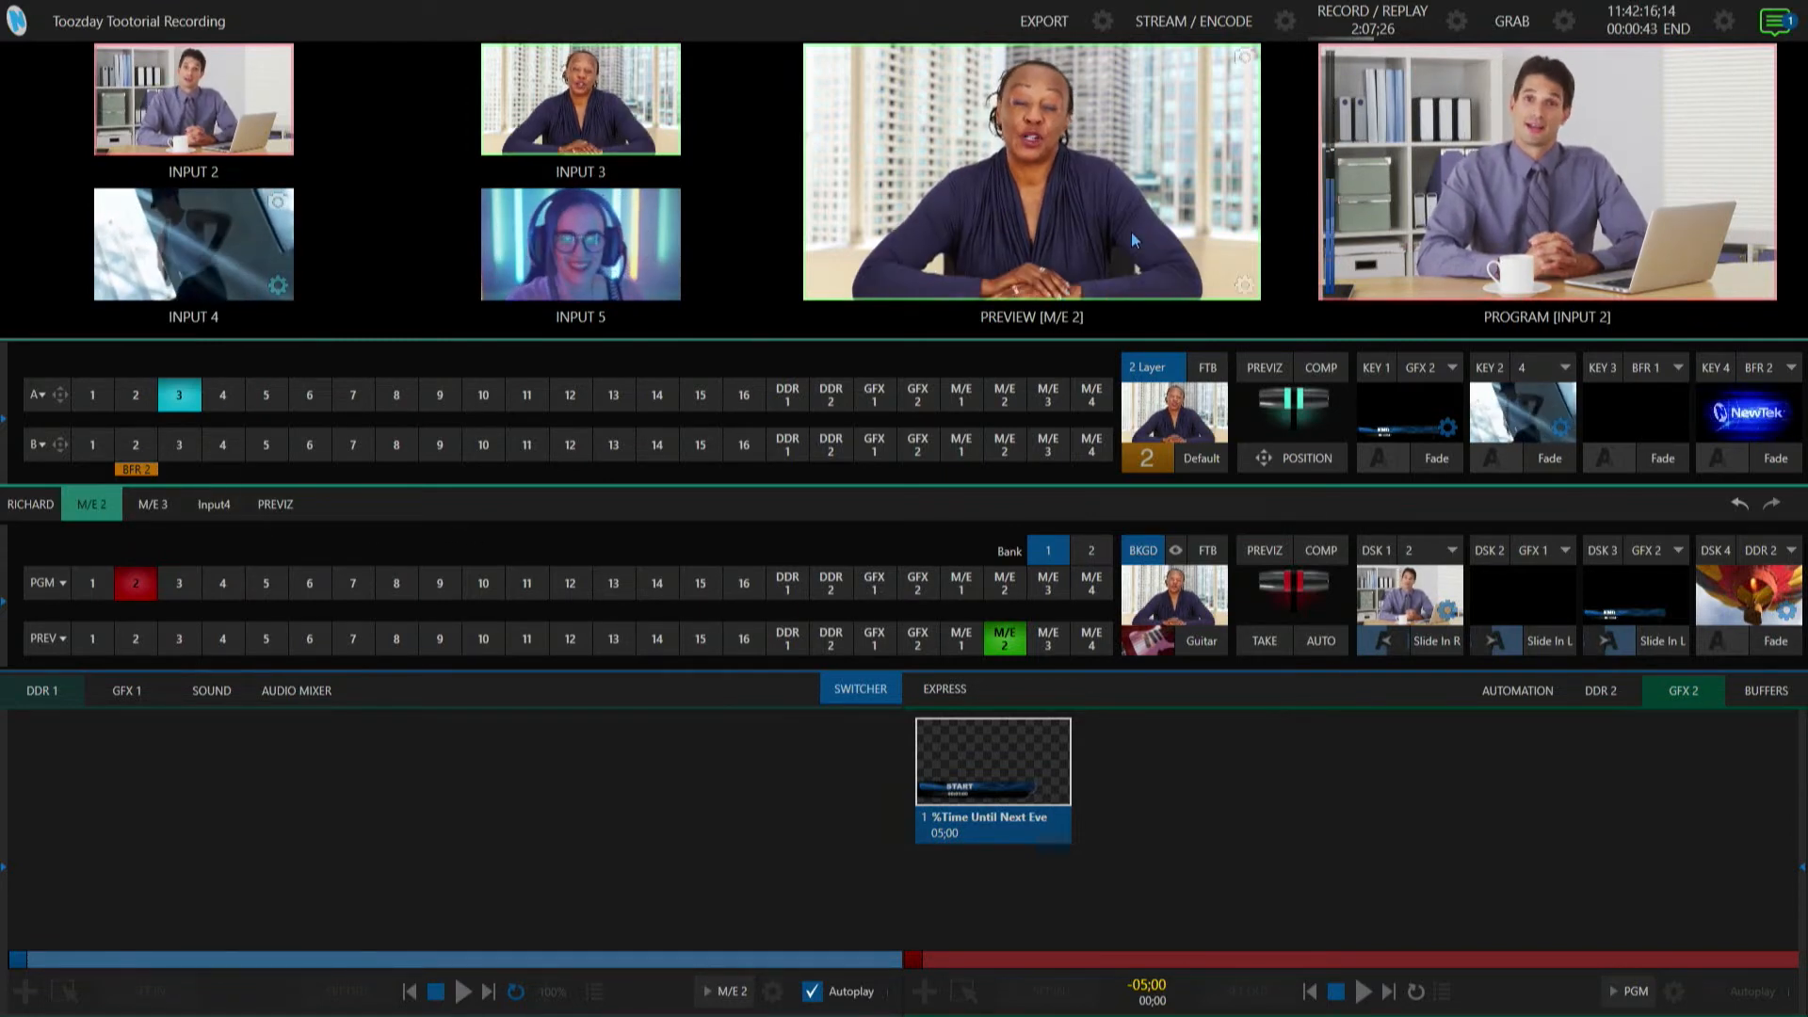
click(1447, 456)
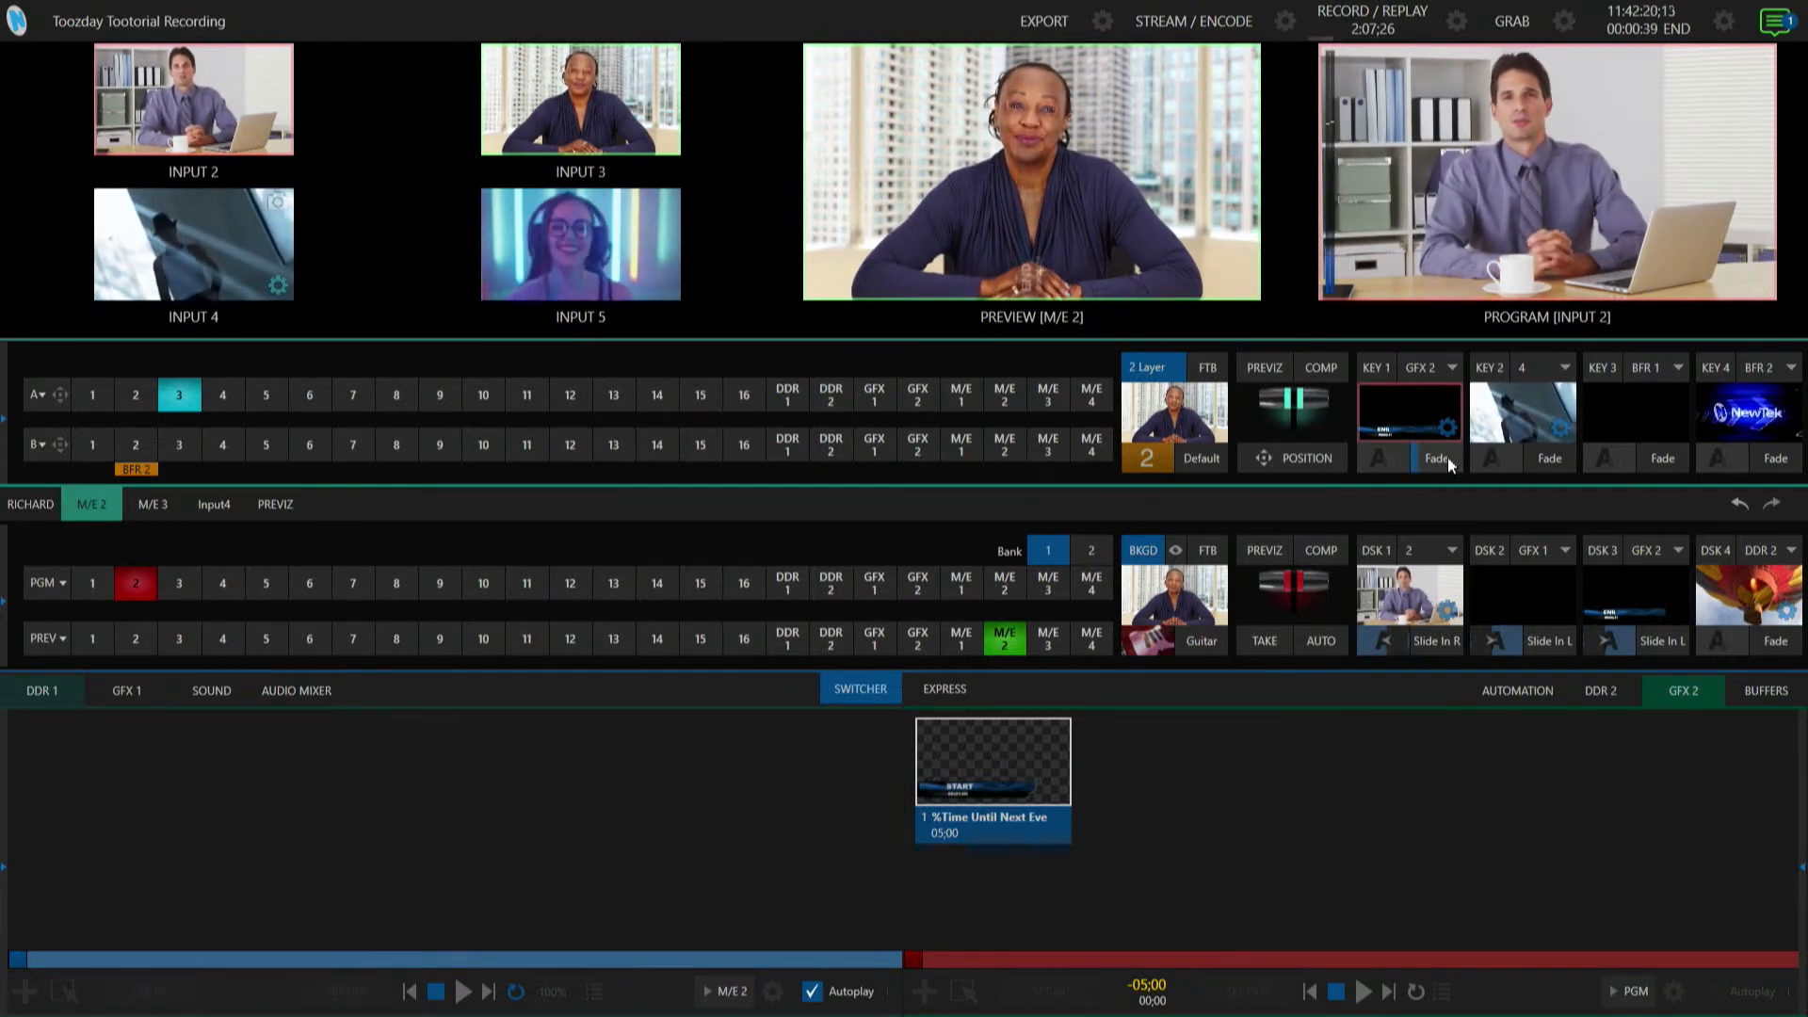
Re-fade Key 1's GFX 2 title on in M/E 2 after briefly opening and closing its key settings.
click(1447, 459)
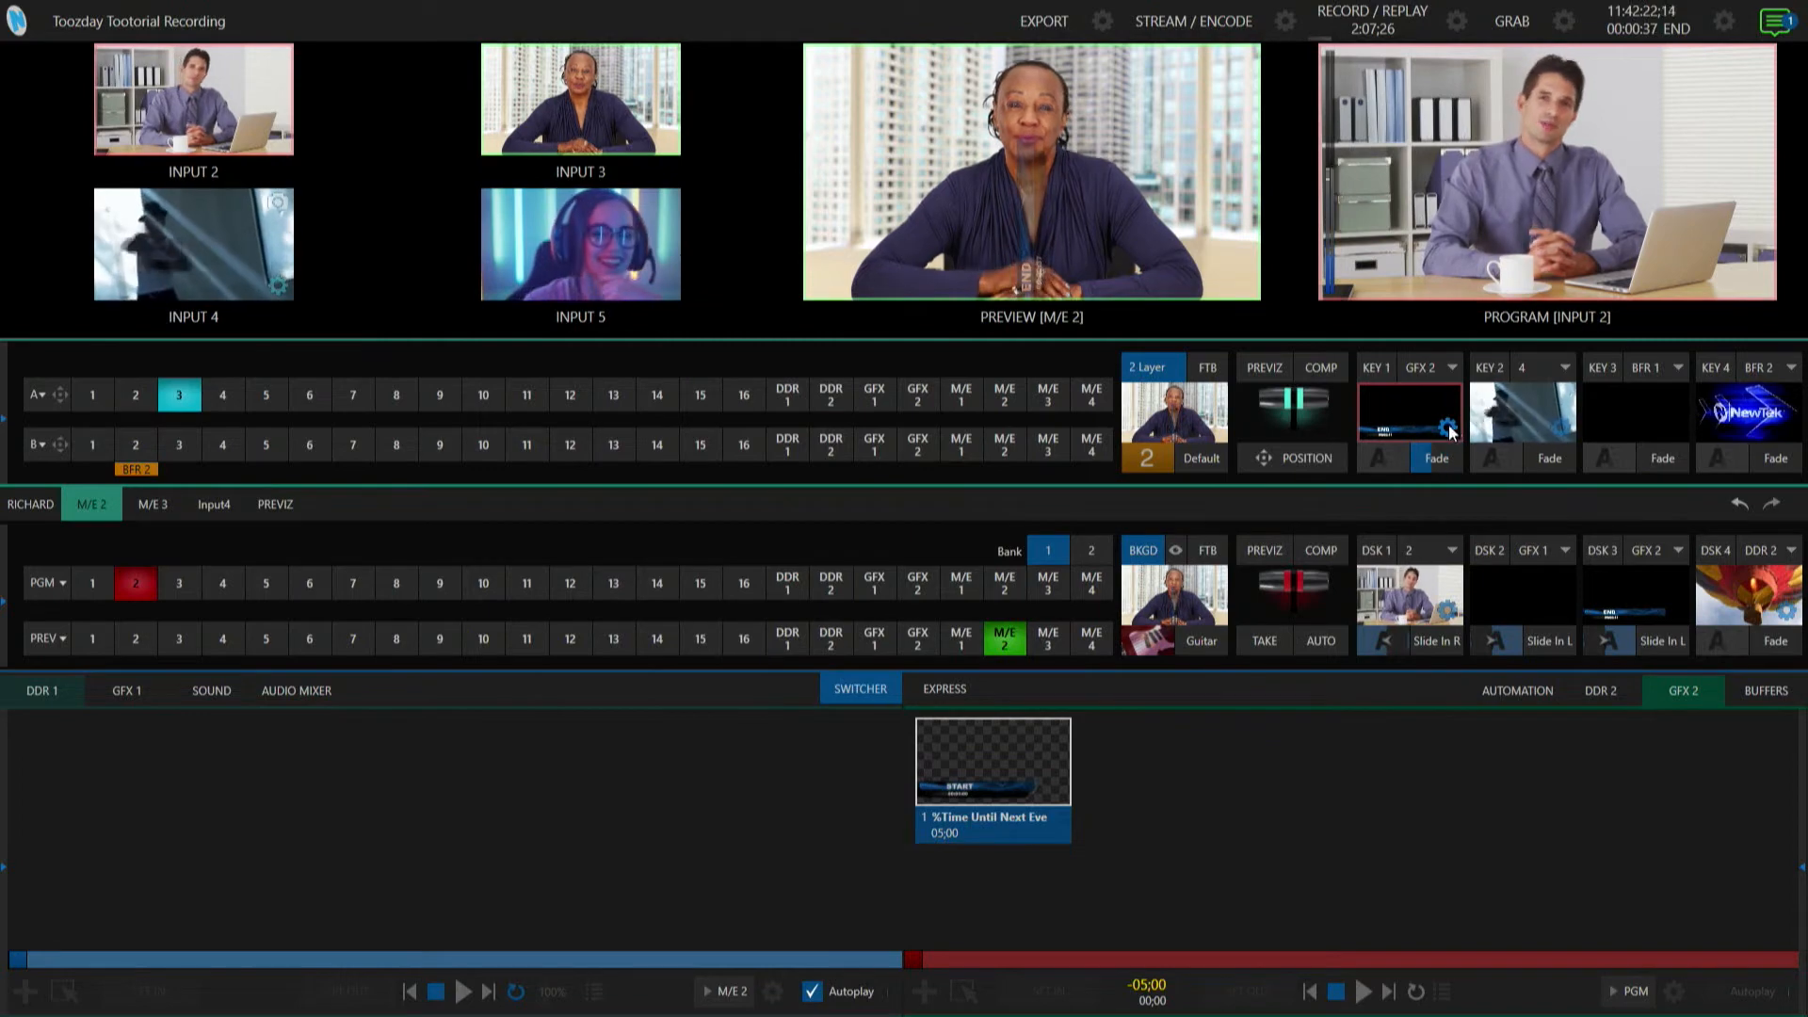
click(1447, 429)
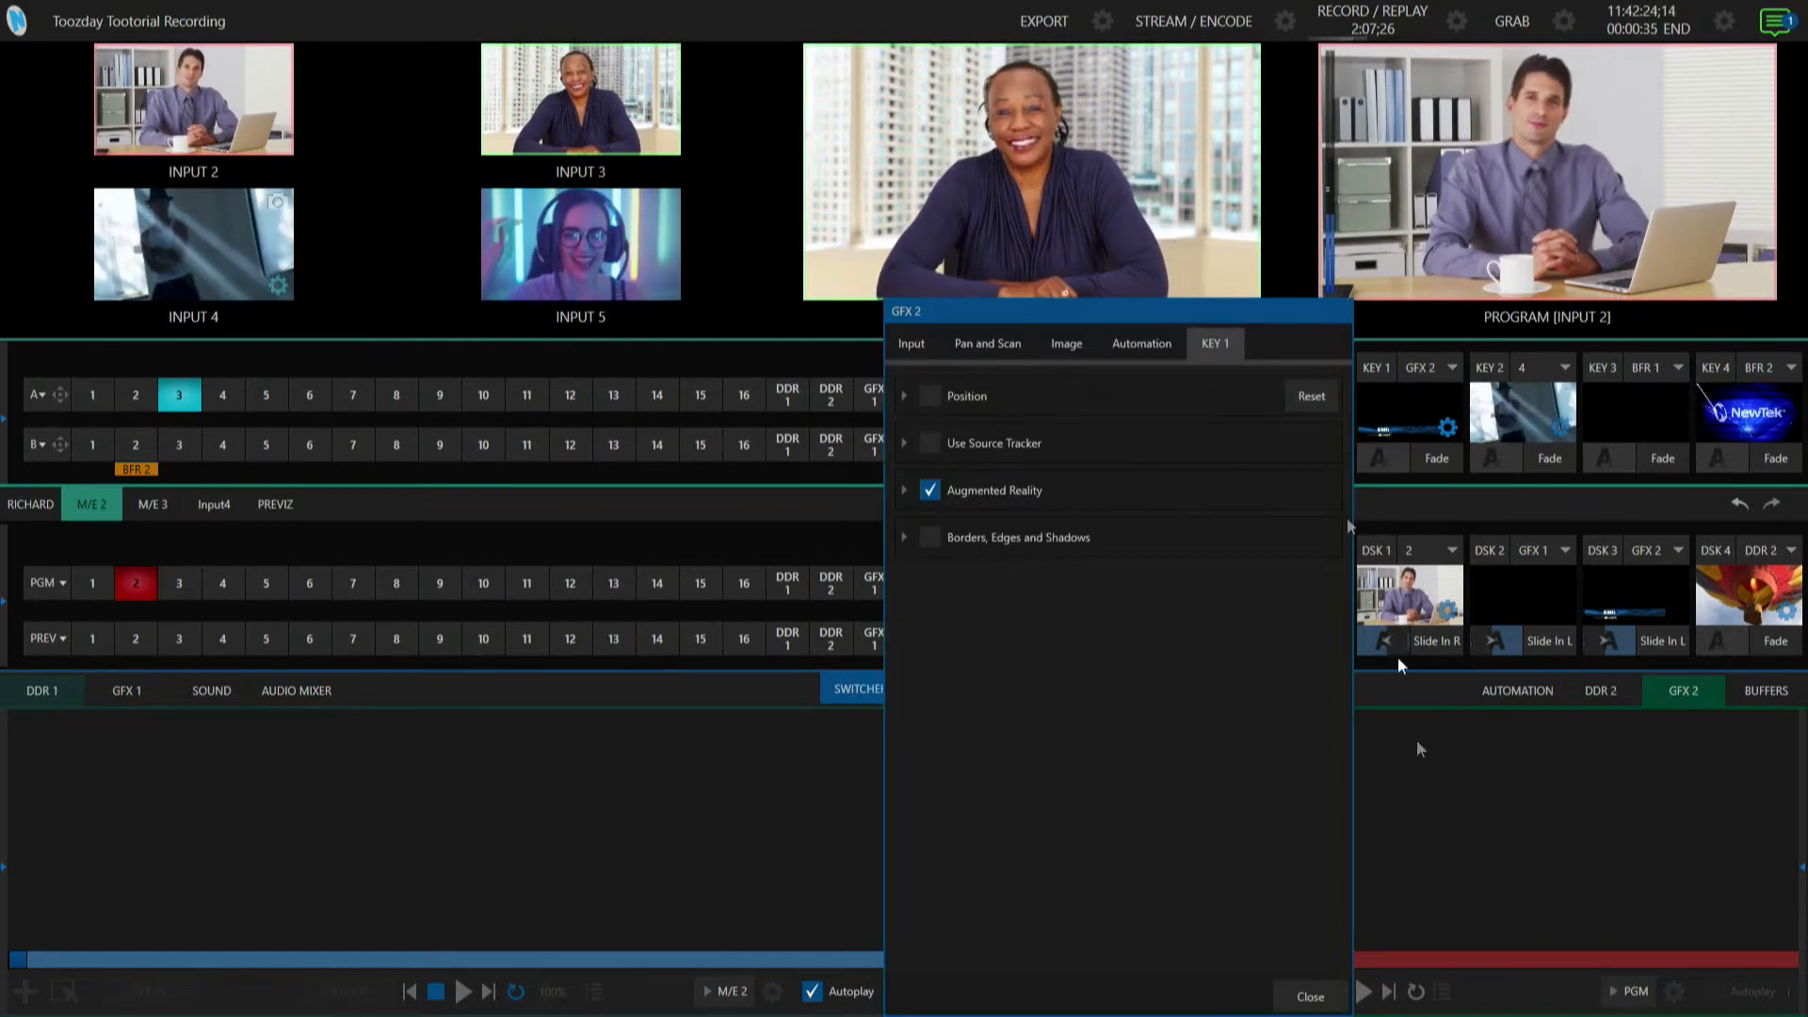
click(1310, 996)
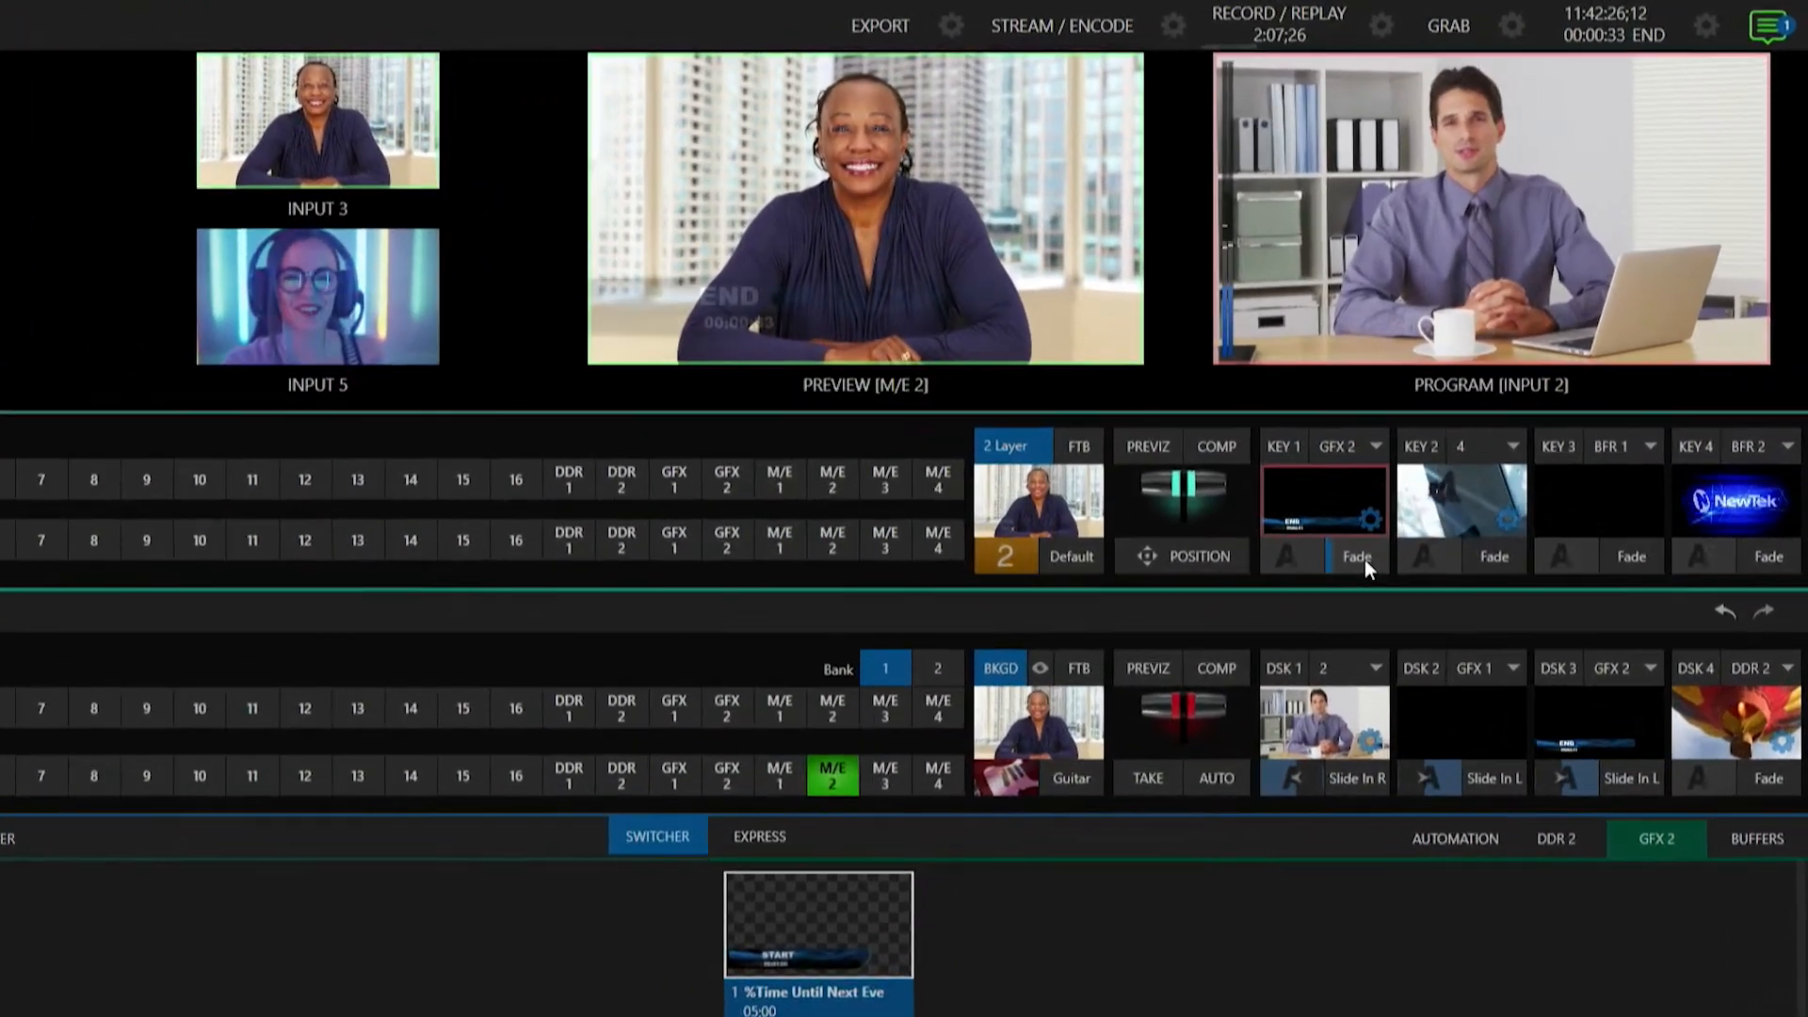
click(1435, 457)
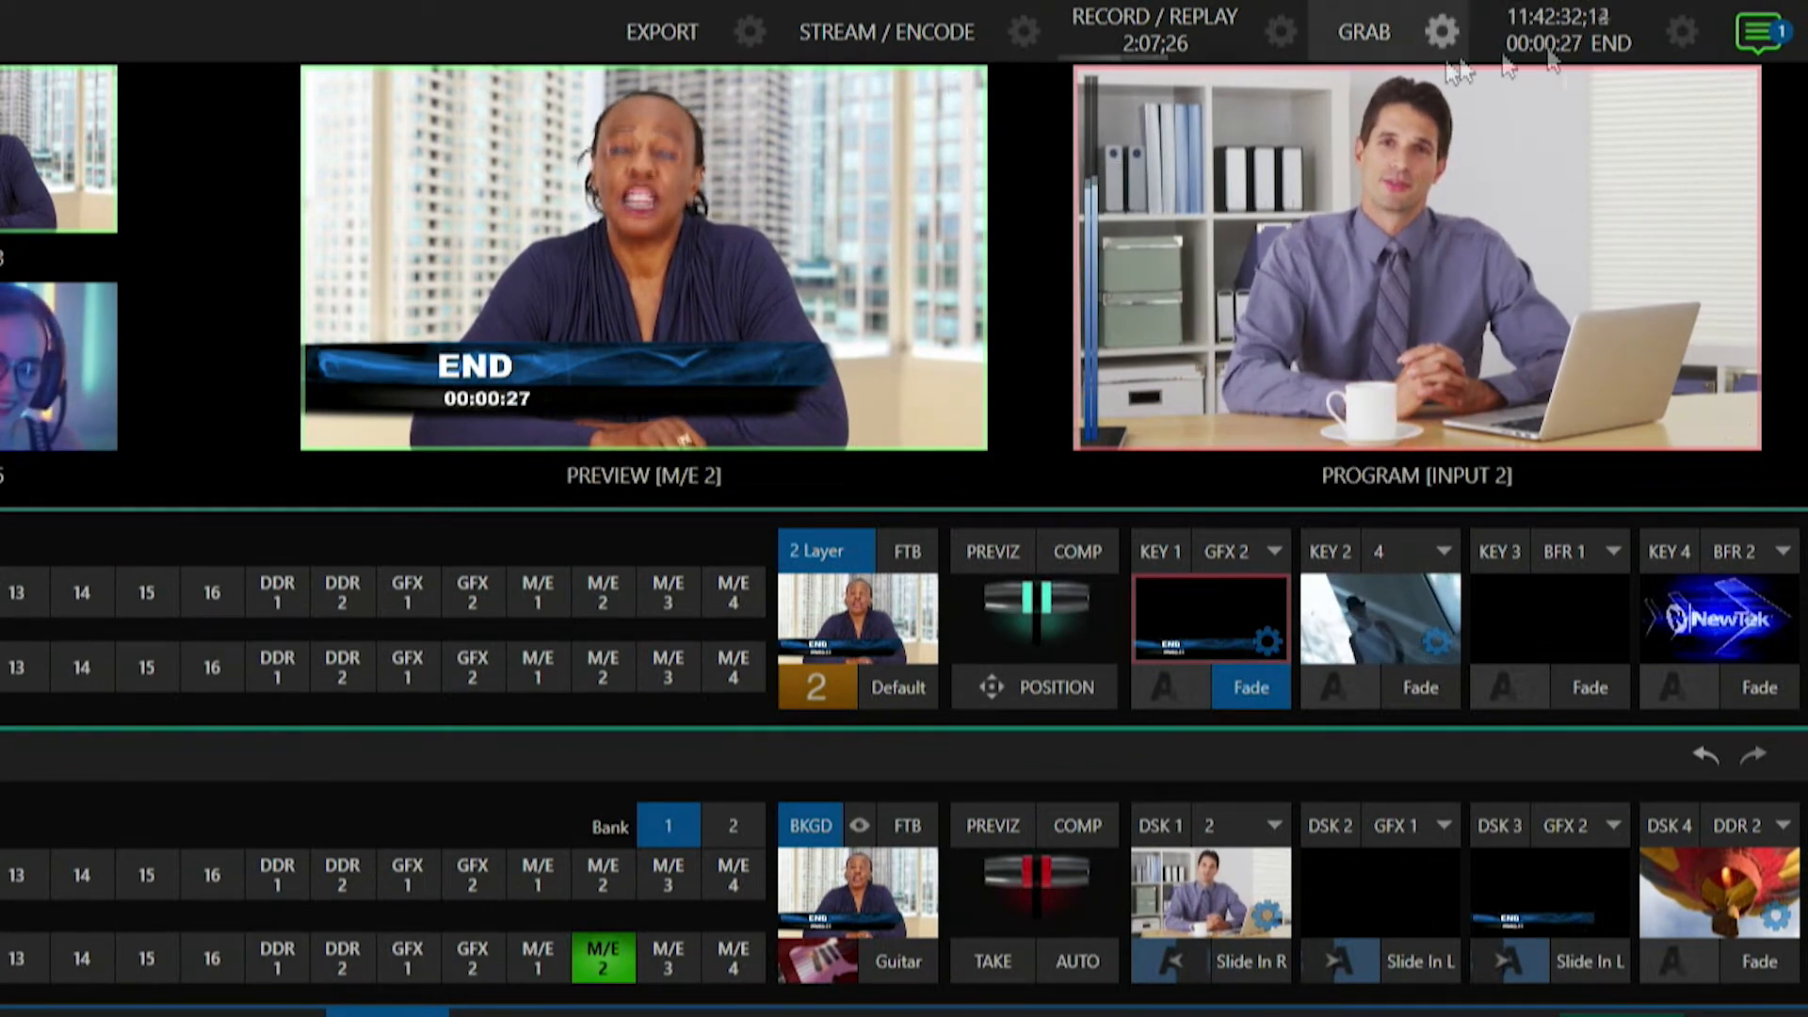
In the timecode configuration, switch the indicated event time to Start, then to End, and close it.
click(1682, 32)
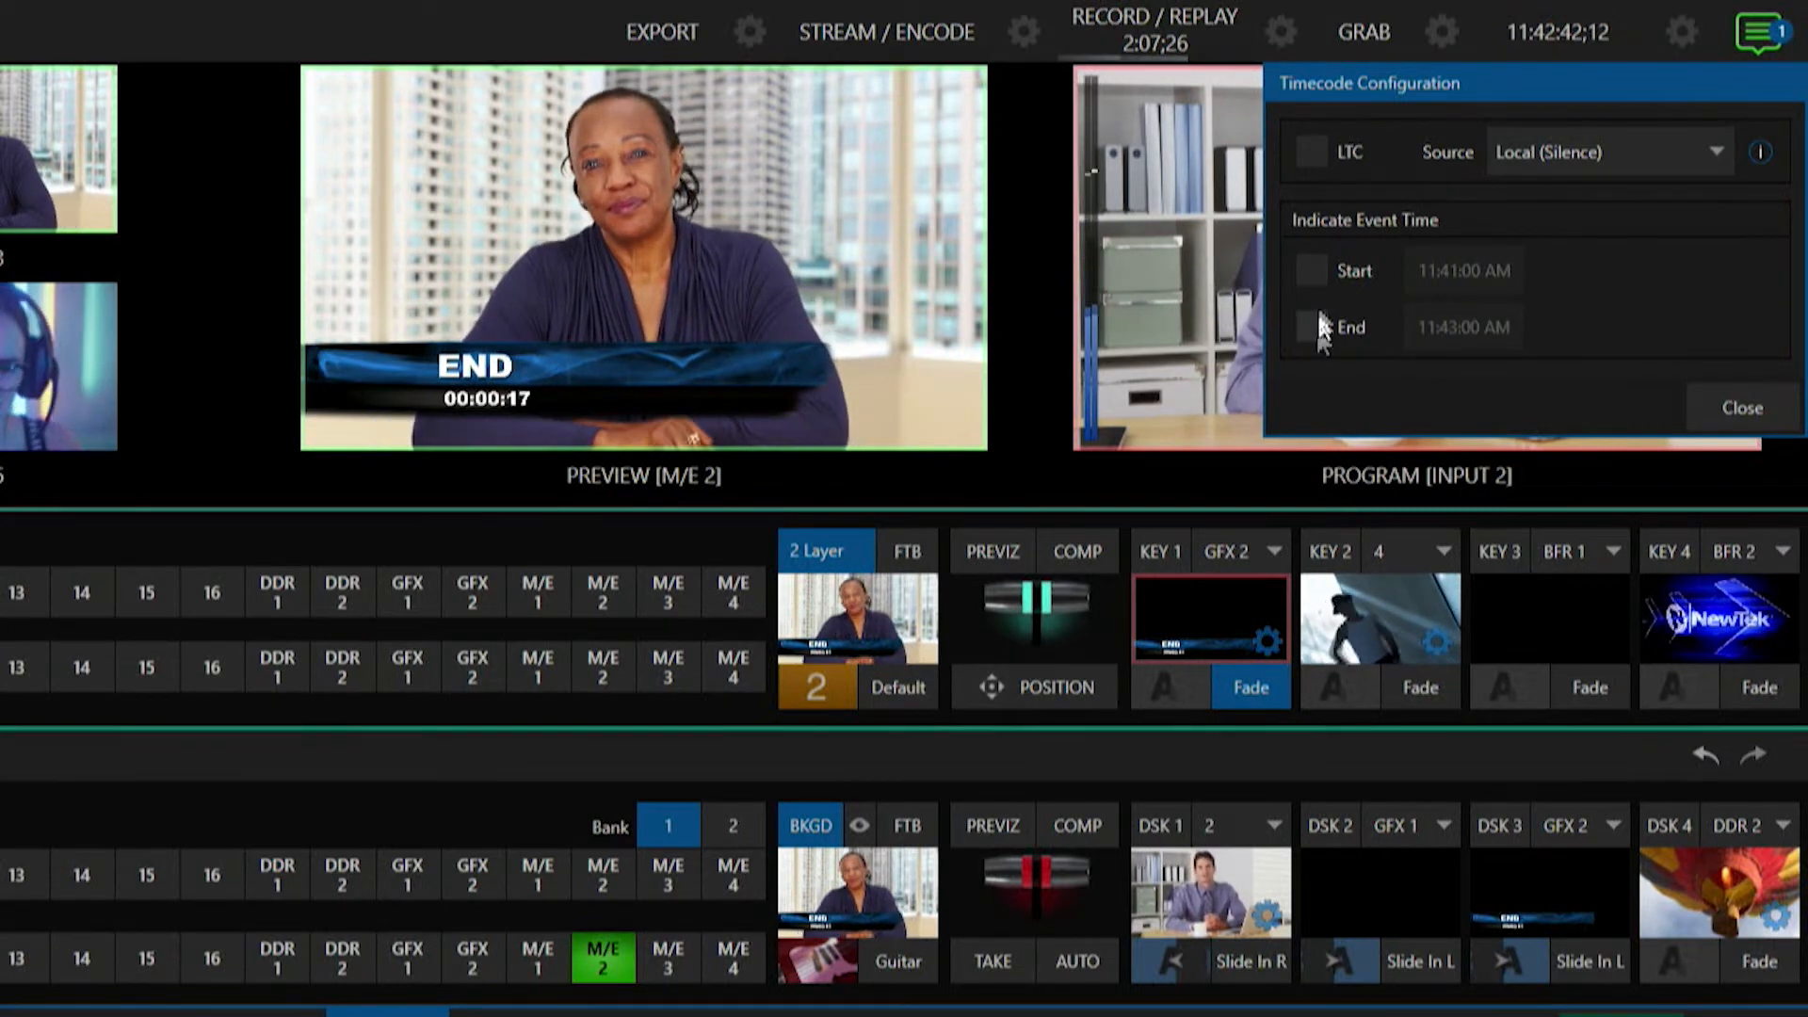
click(1314, 270)
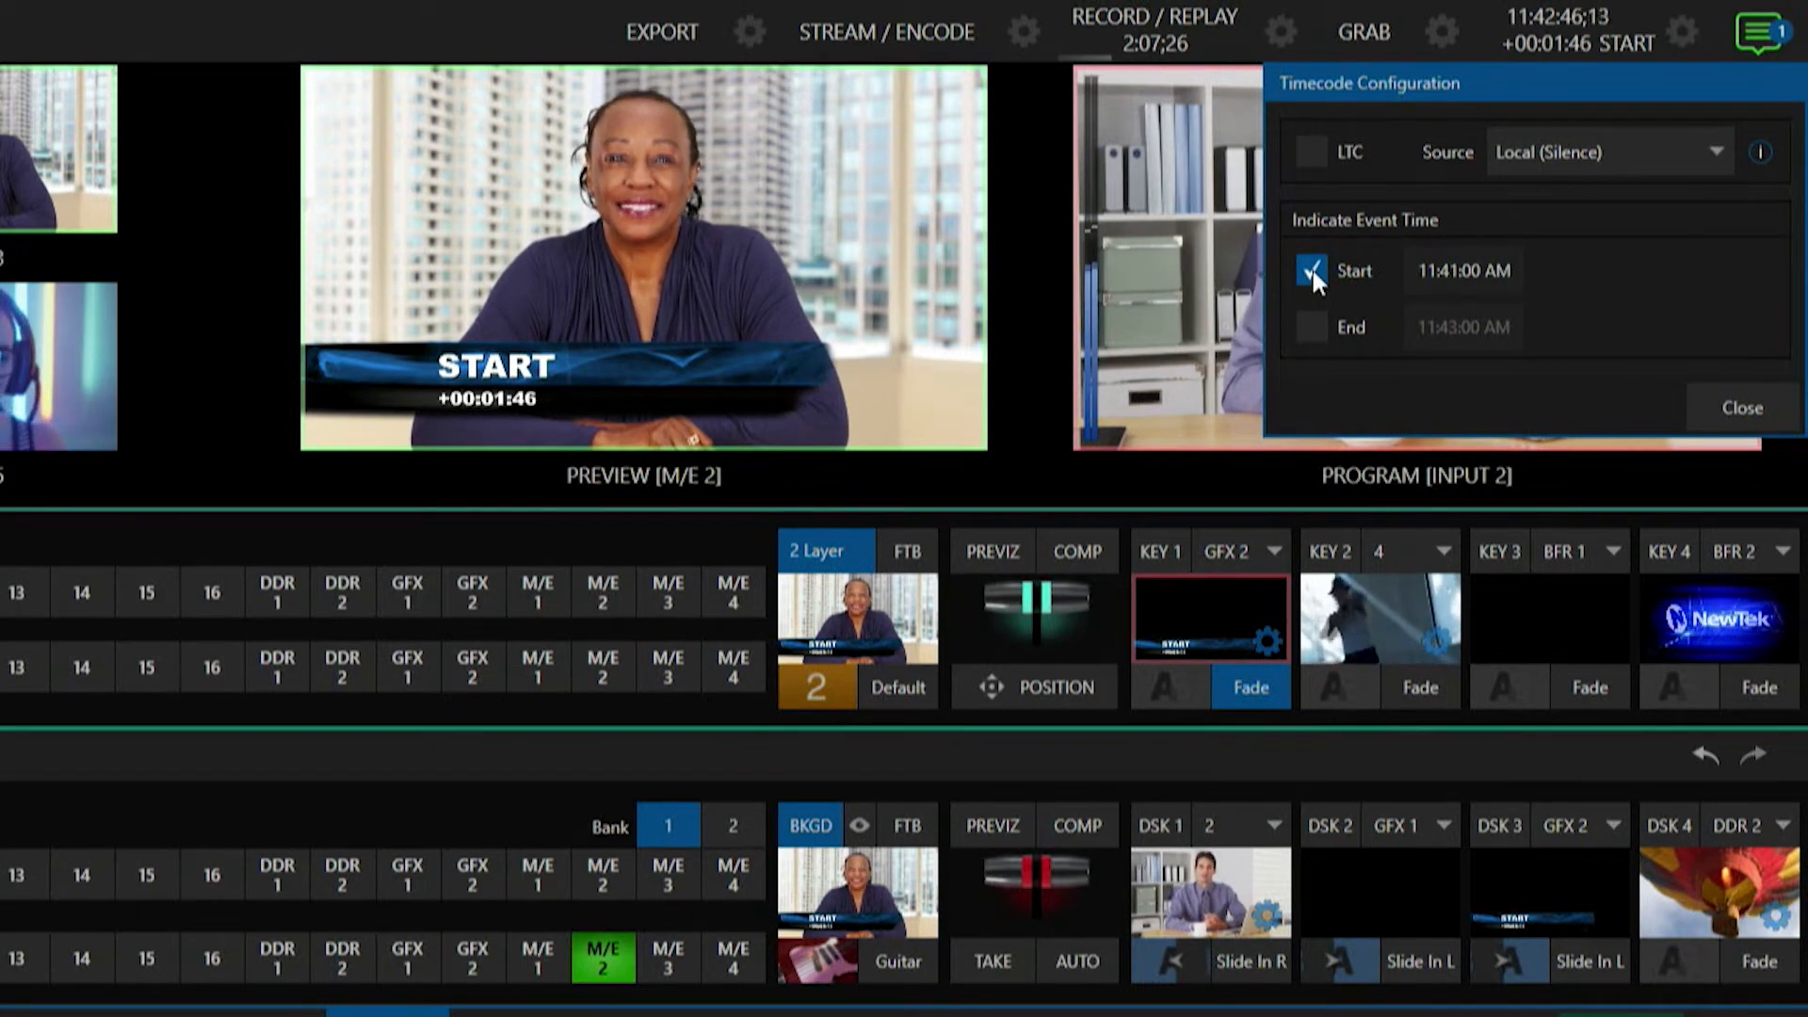
click(1314, 324)
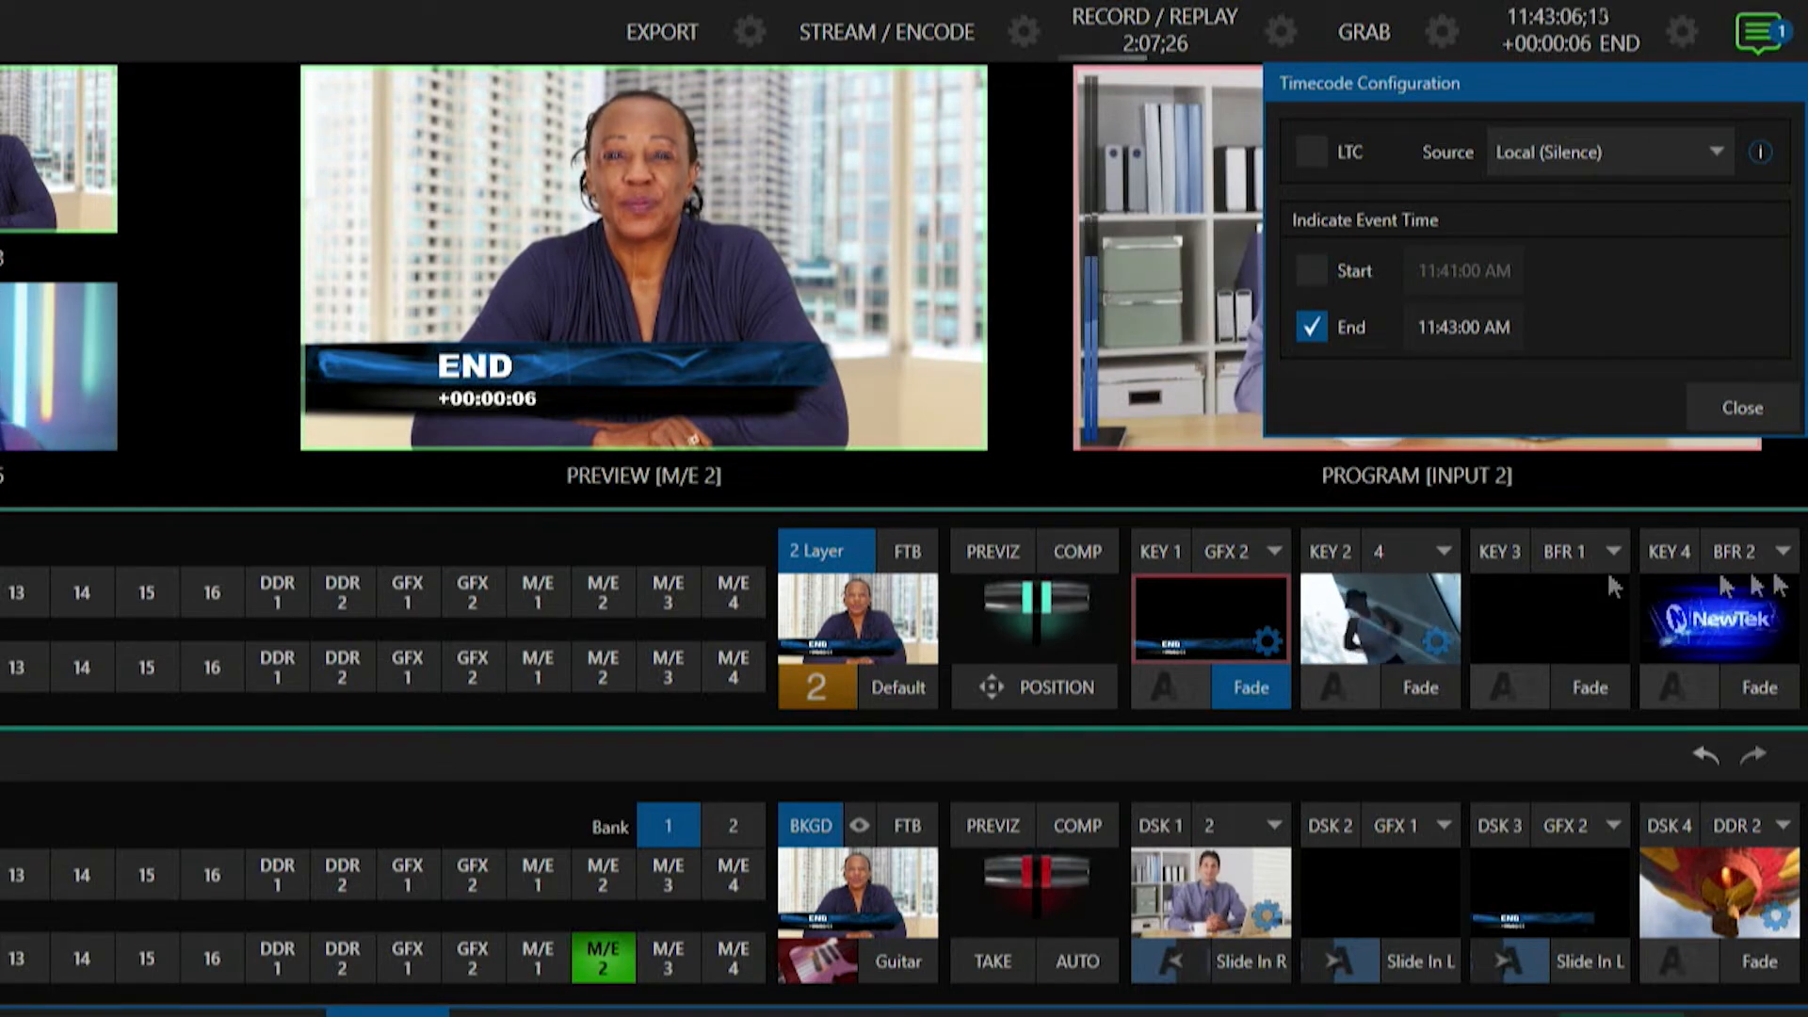
click(1760, 422)
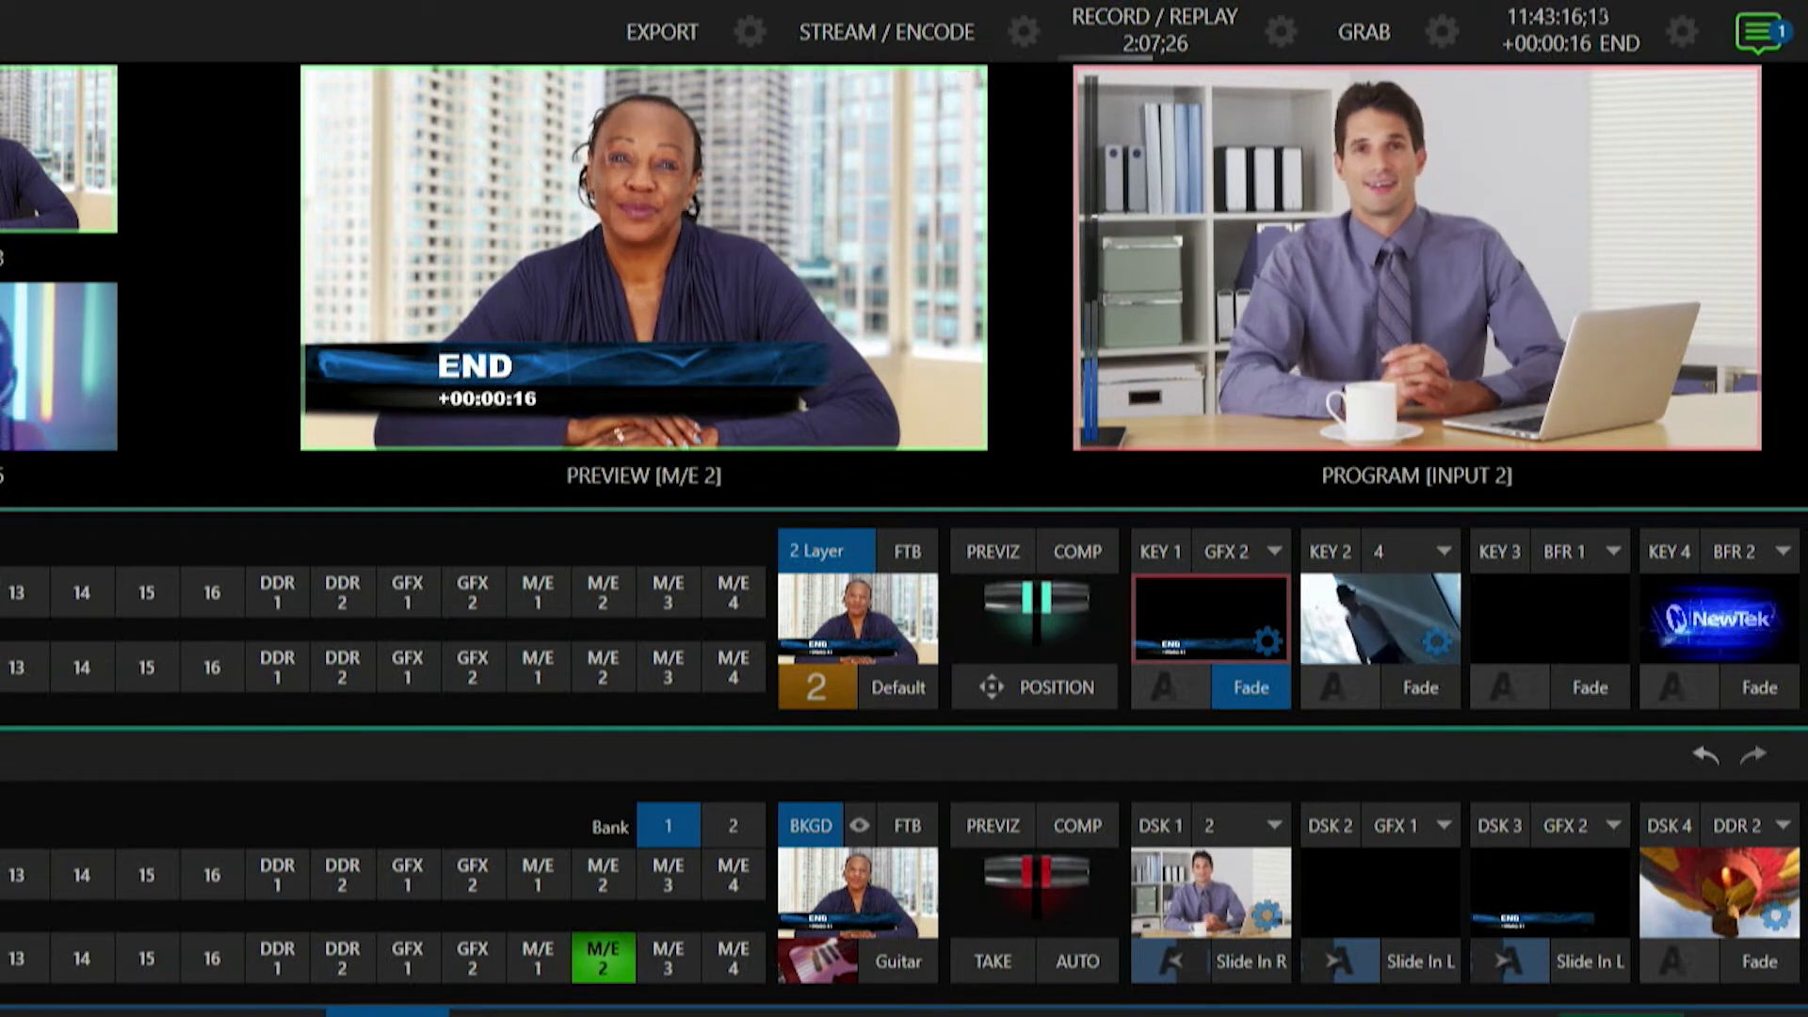
Enable Key 1's Position settings and raise its zoom to enlarge the countdown title in preview.
click(1267, 642)
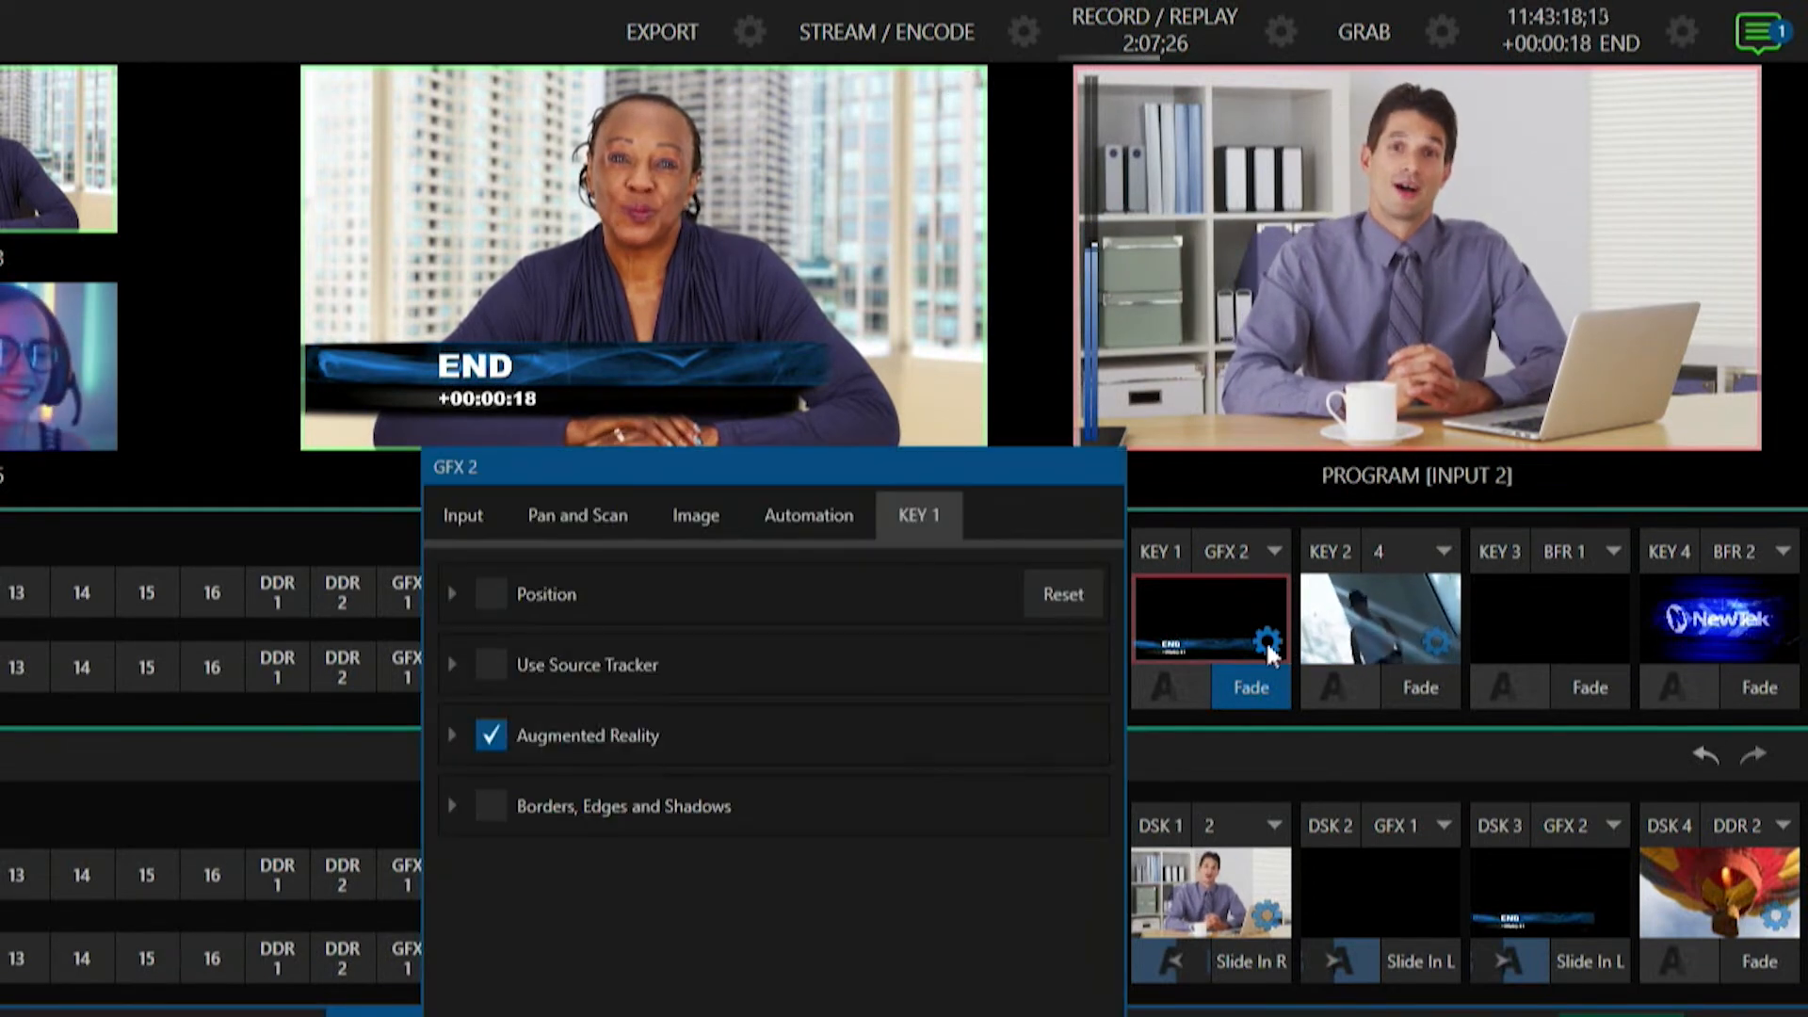
click(488, 595)
click(451, 591)
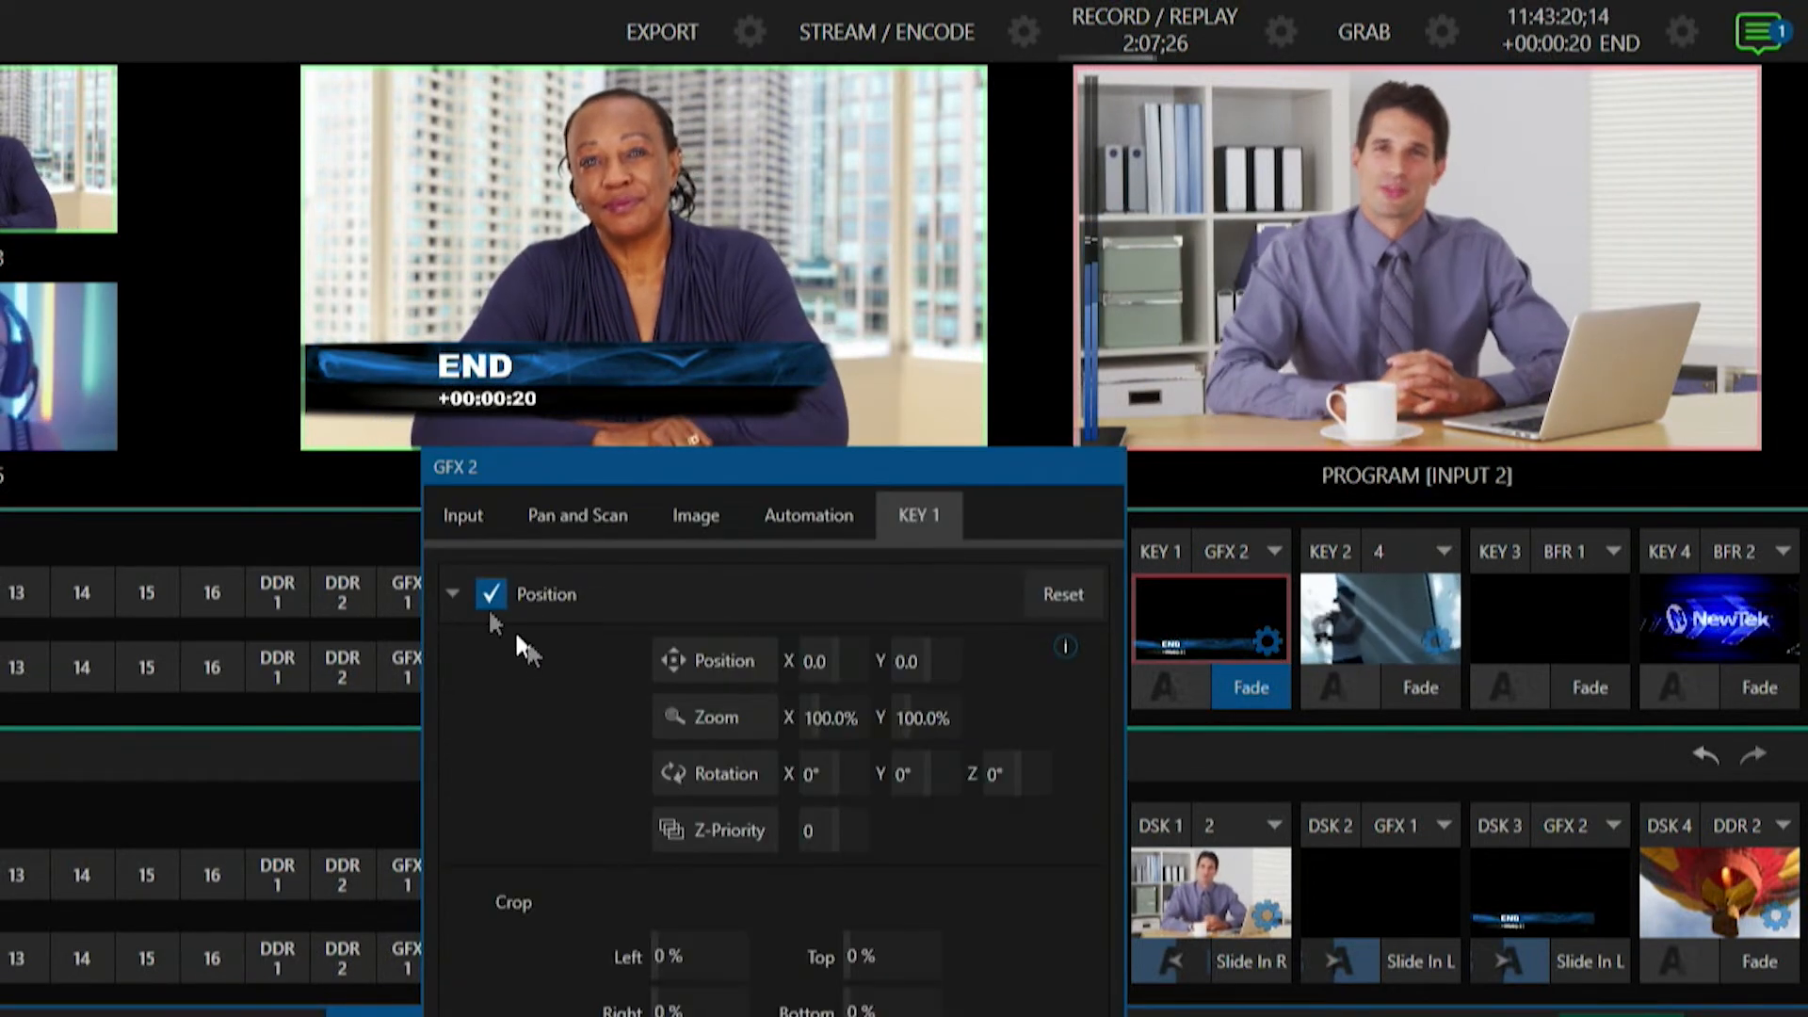
drag(739, 714, 945, 356)
click(948, 348)
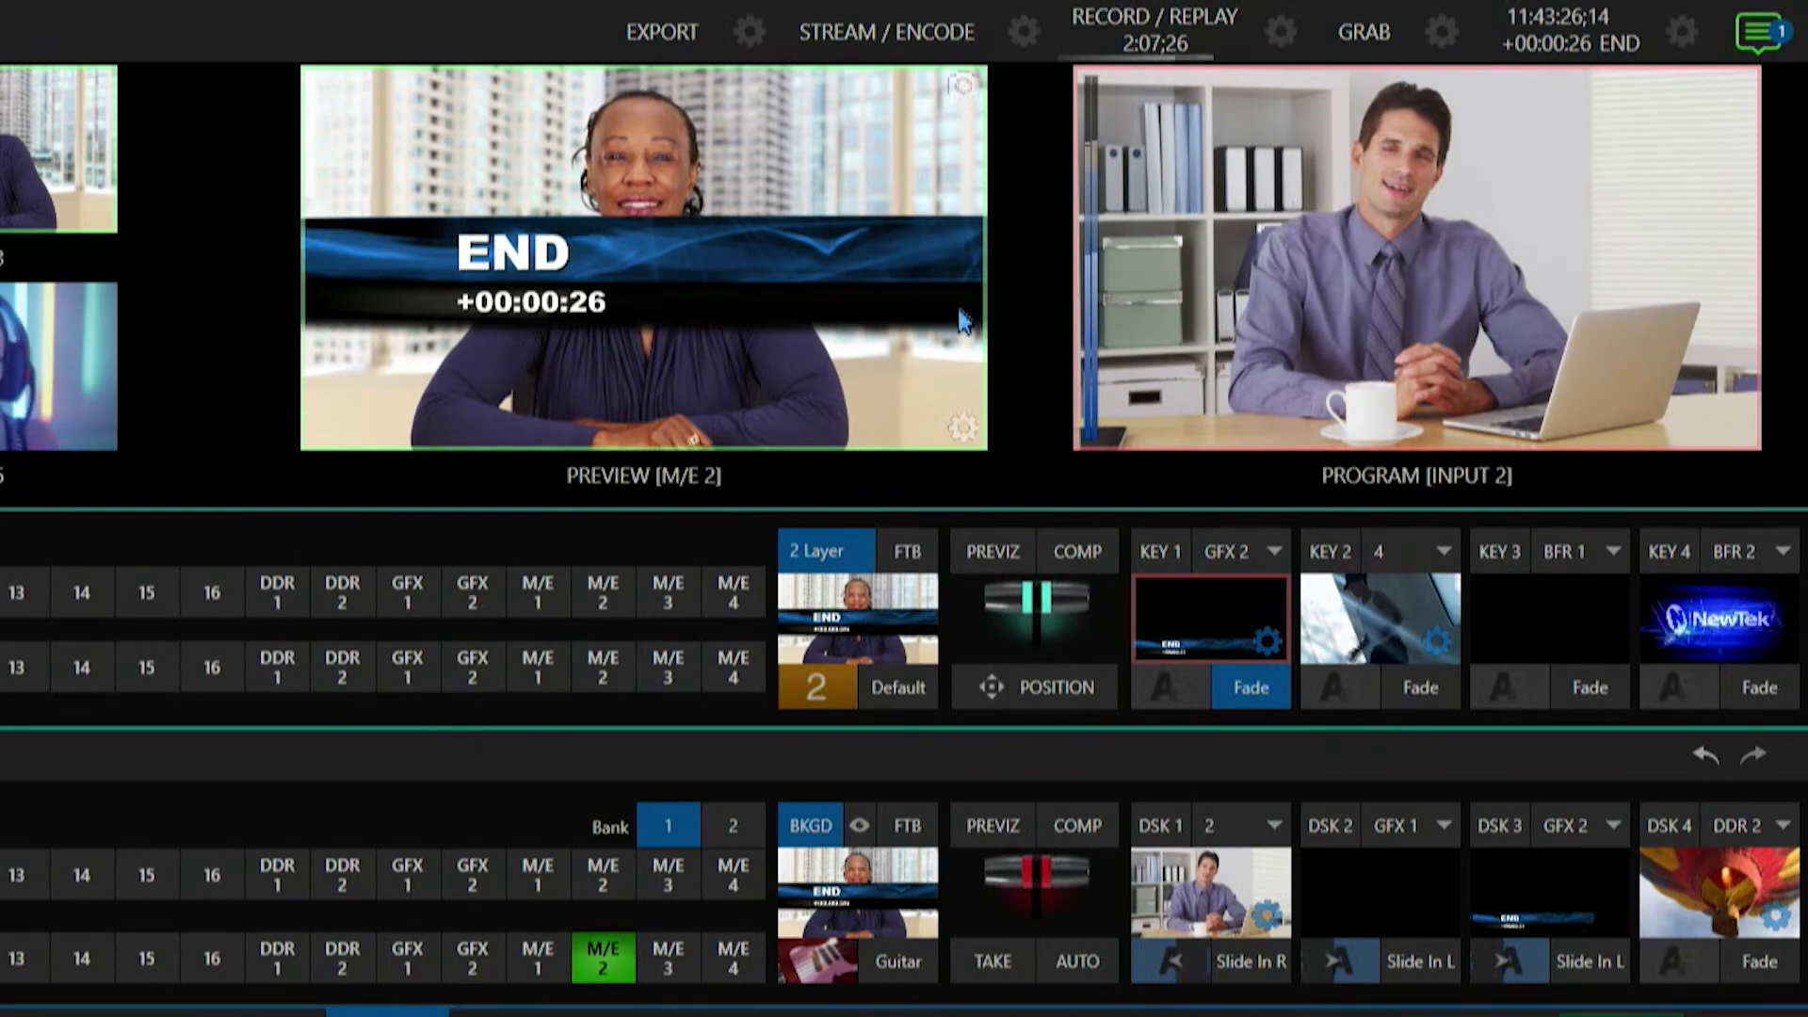